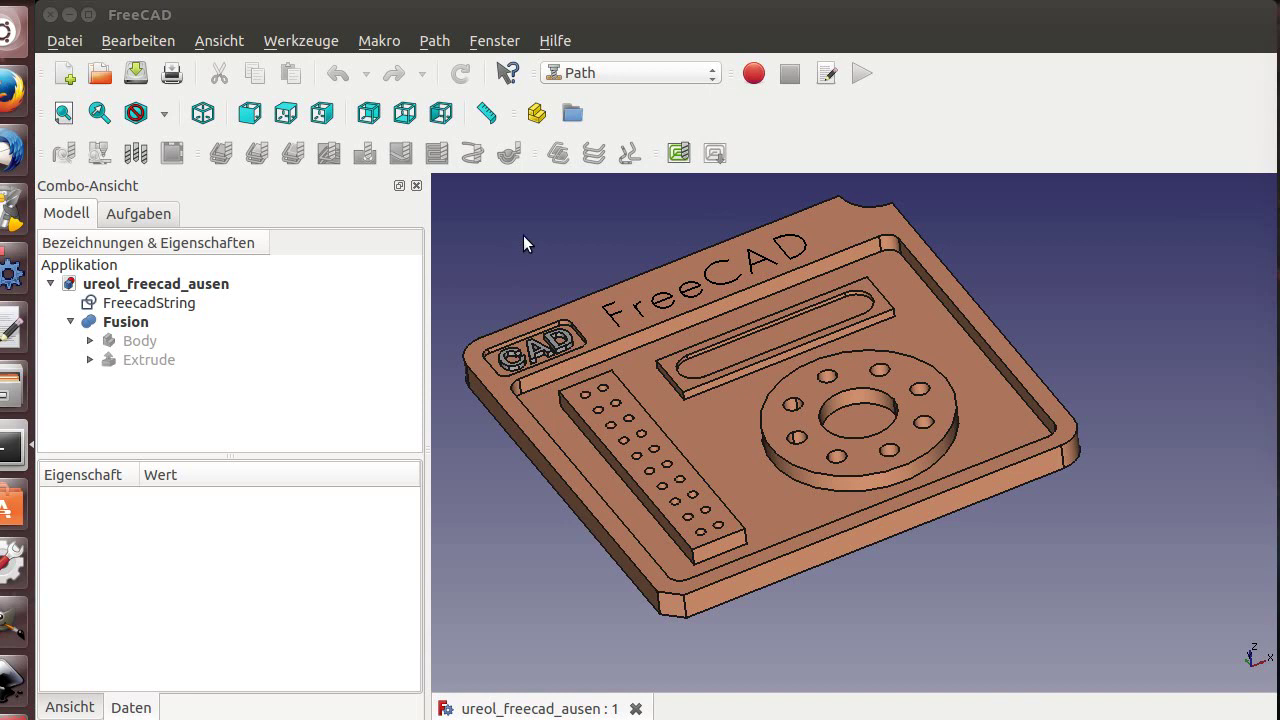
Create a Path Job on the Fusion base model with the default stock settings.
click(679, 152)
click(960, 510)
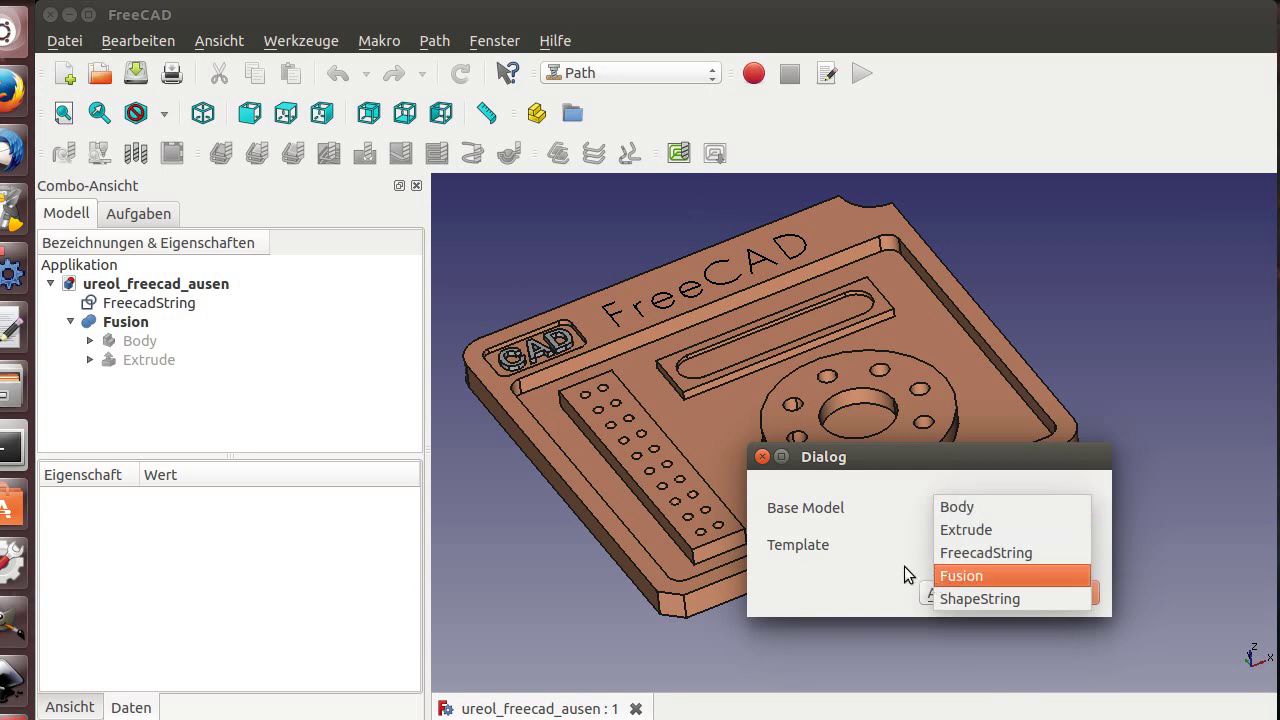
click(955, 577)
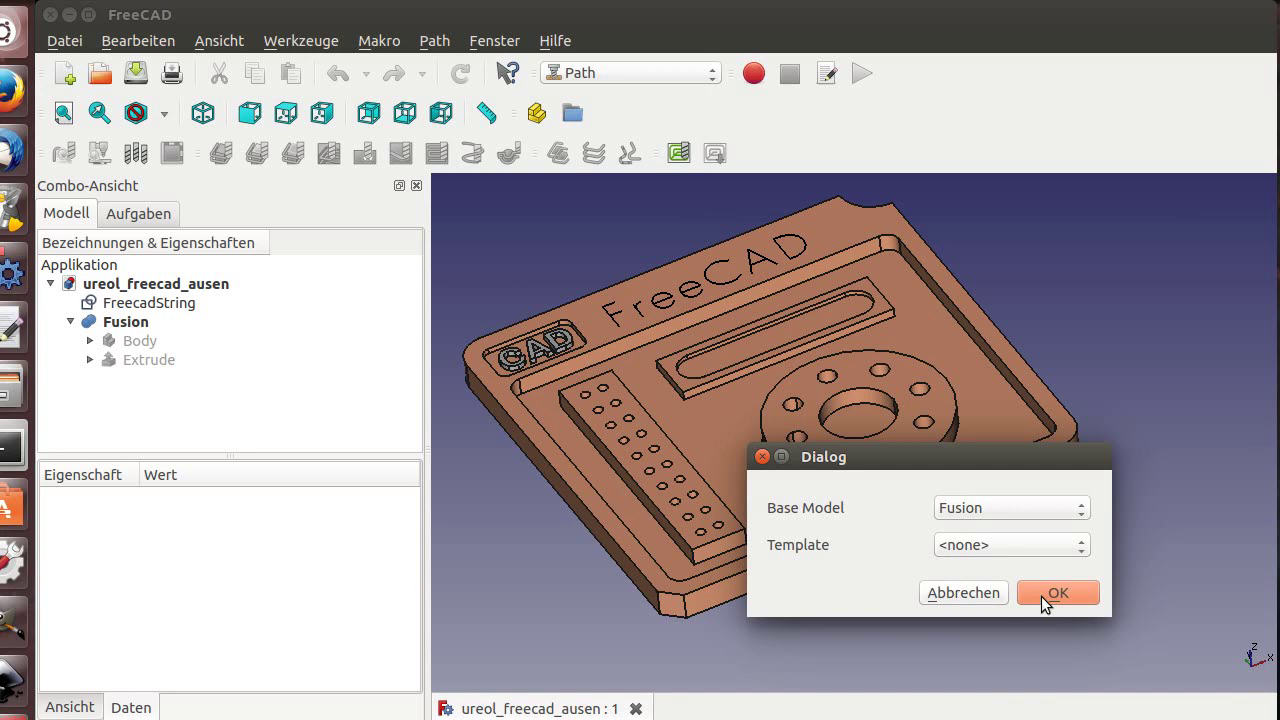
click(1041, 596)
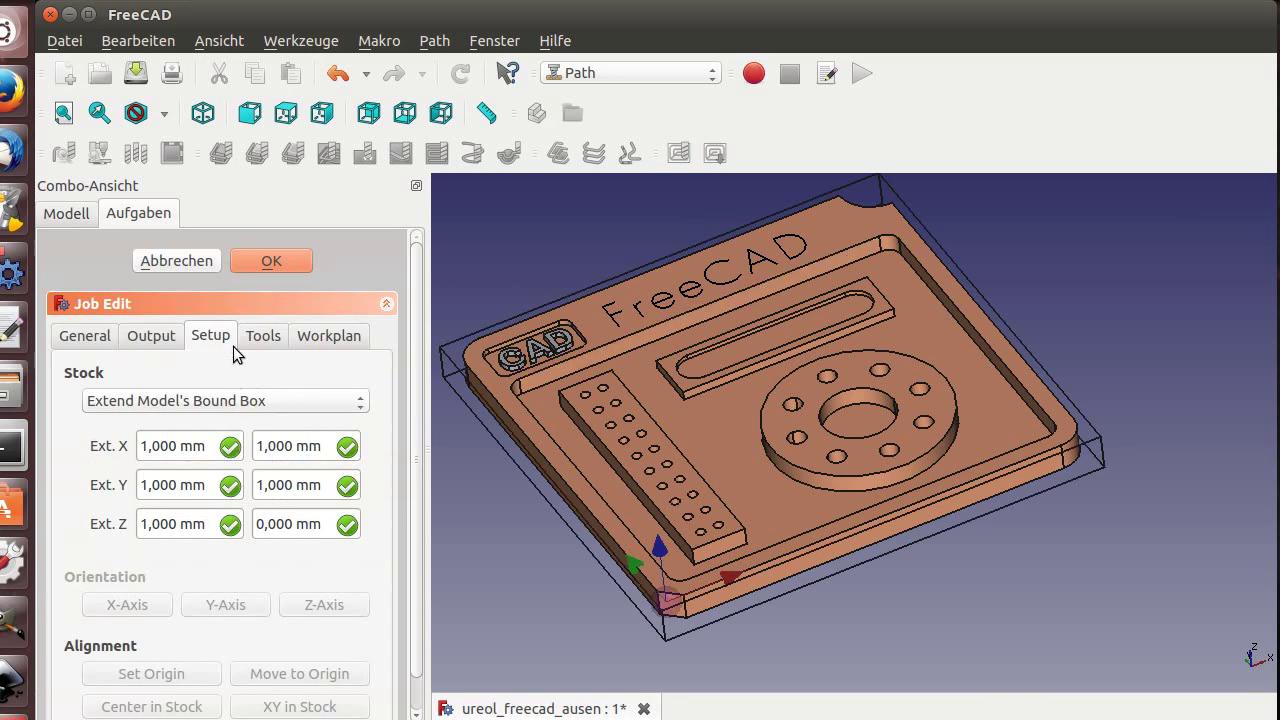
click(264, 264)
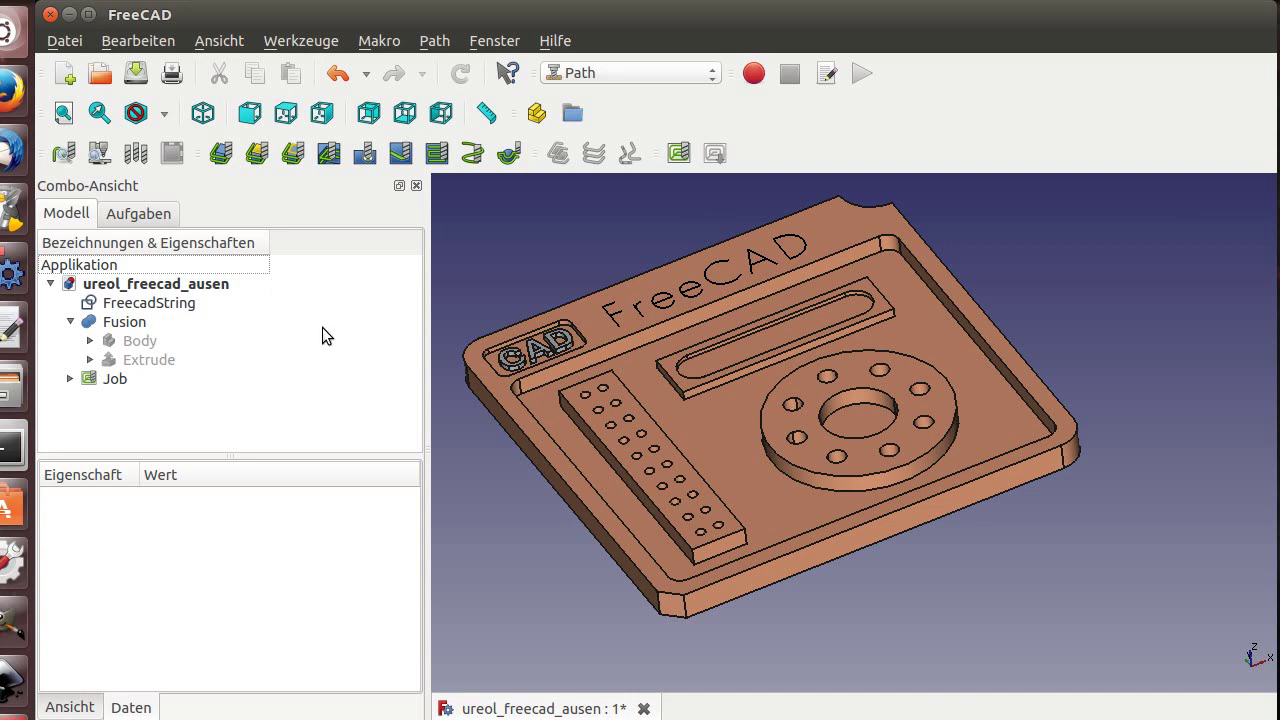
Add T3: drill2 and T6: startdrill tool controllers to the Job from the tool library.
click(70, 378)
scroll(247, 382, down, 1)
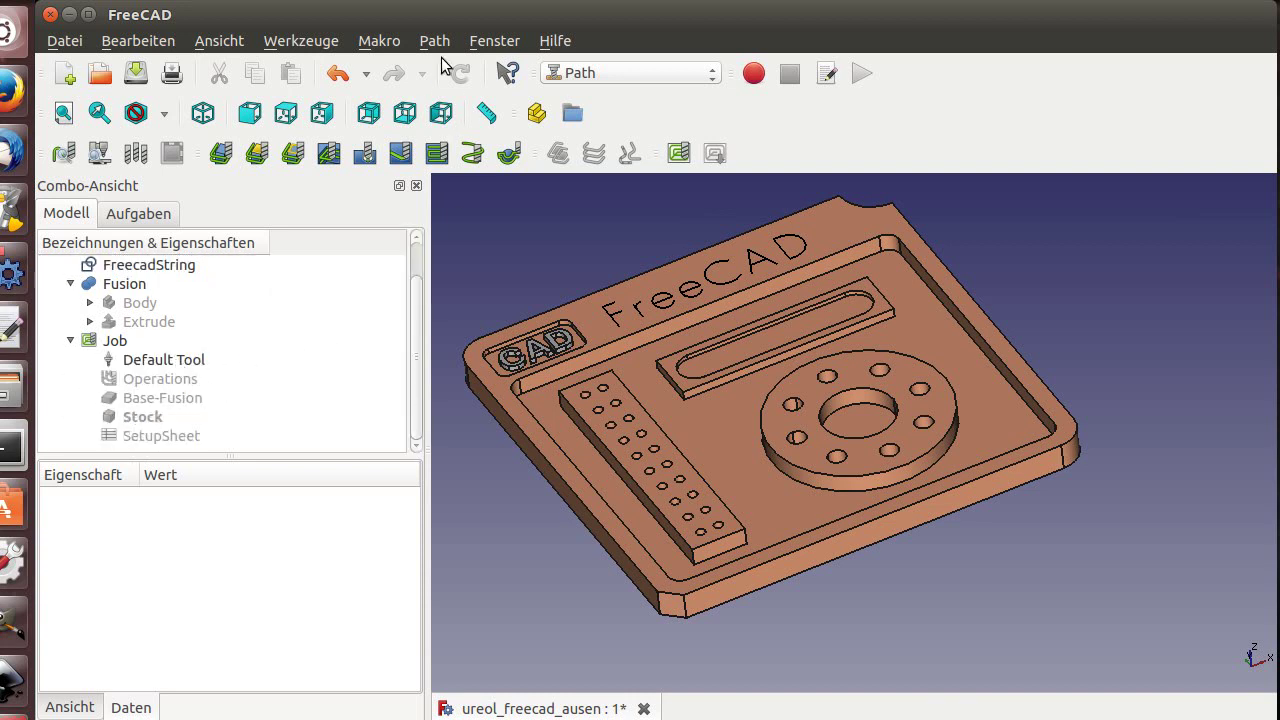
click(135, 153)
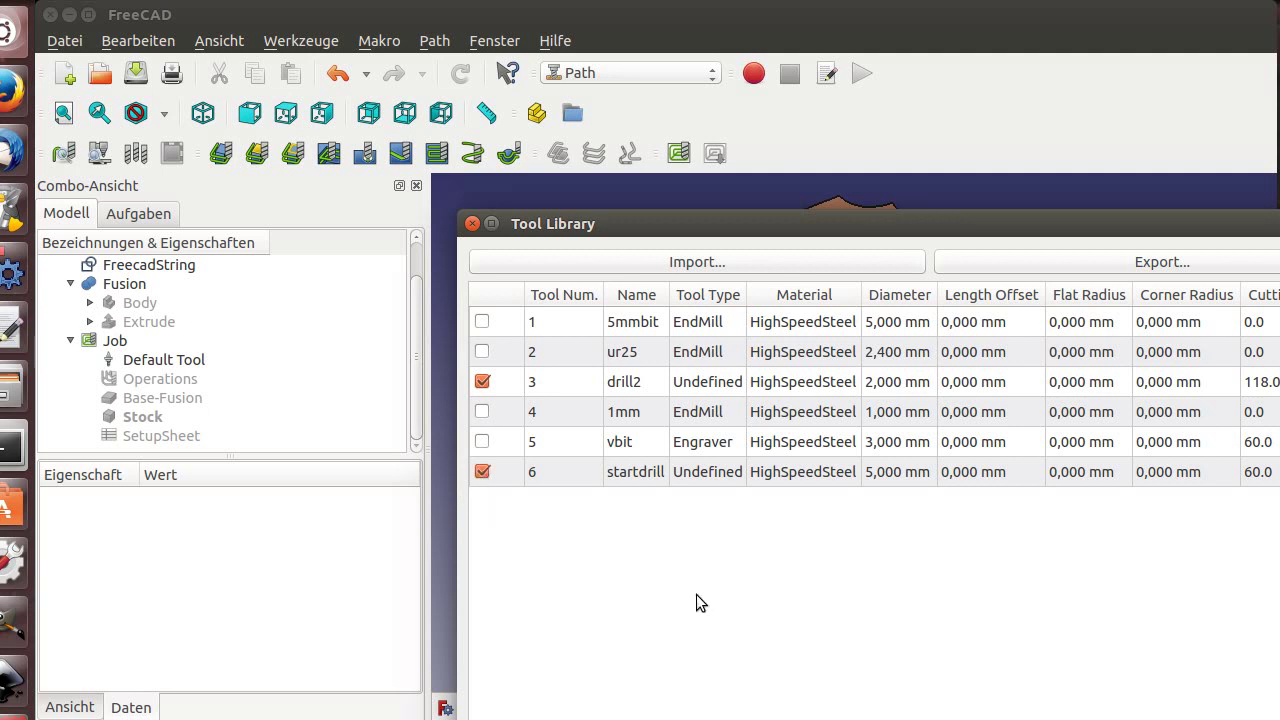
drag(684, 217, 589, 39)
click(474, 617)
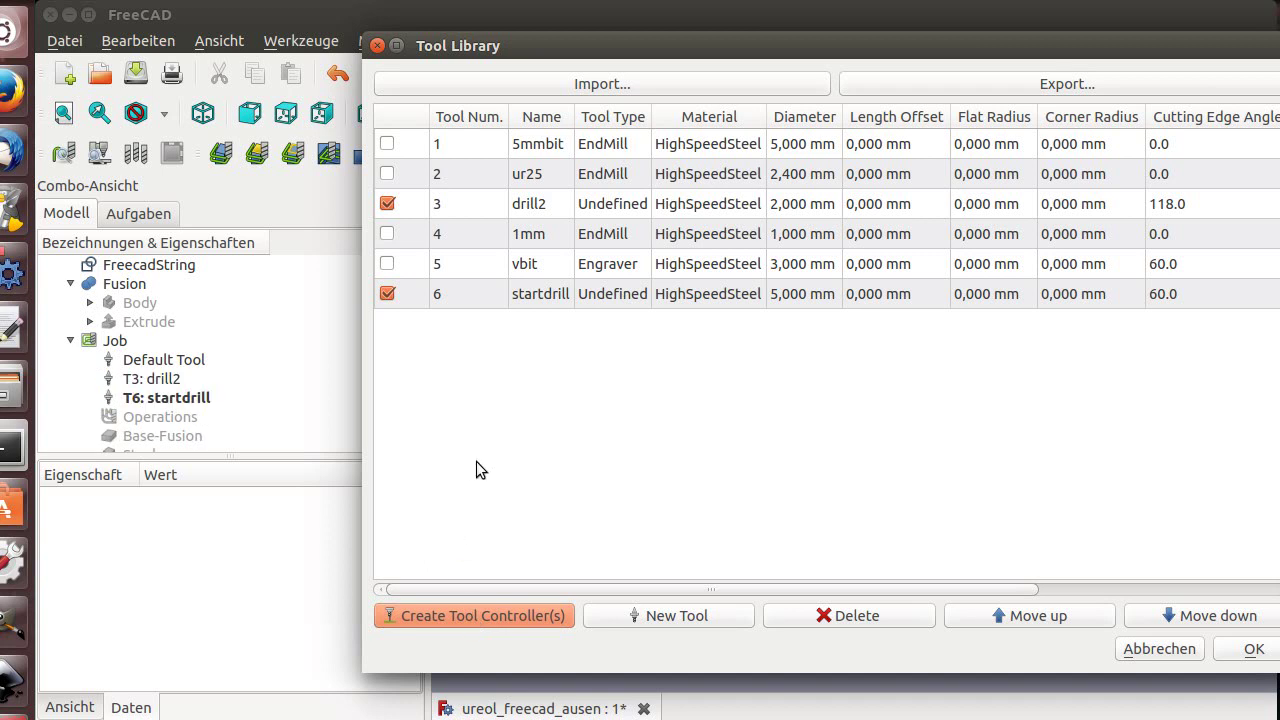
Give the T3: drill2 controller a horizontal feed of 400 and vertical feed of 100.
click(1250, 649)
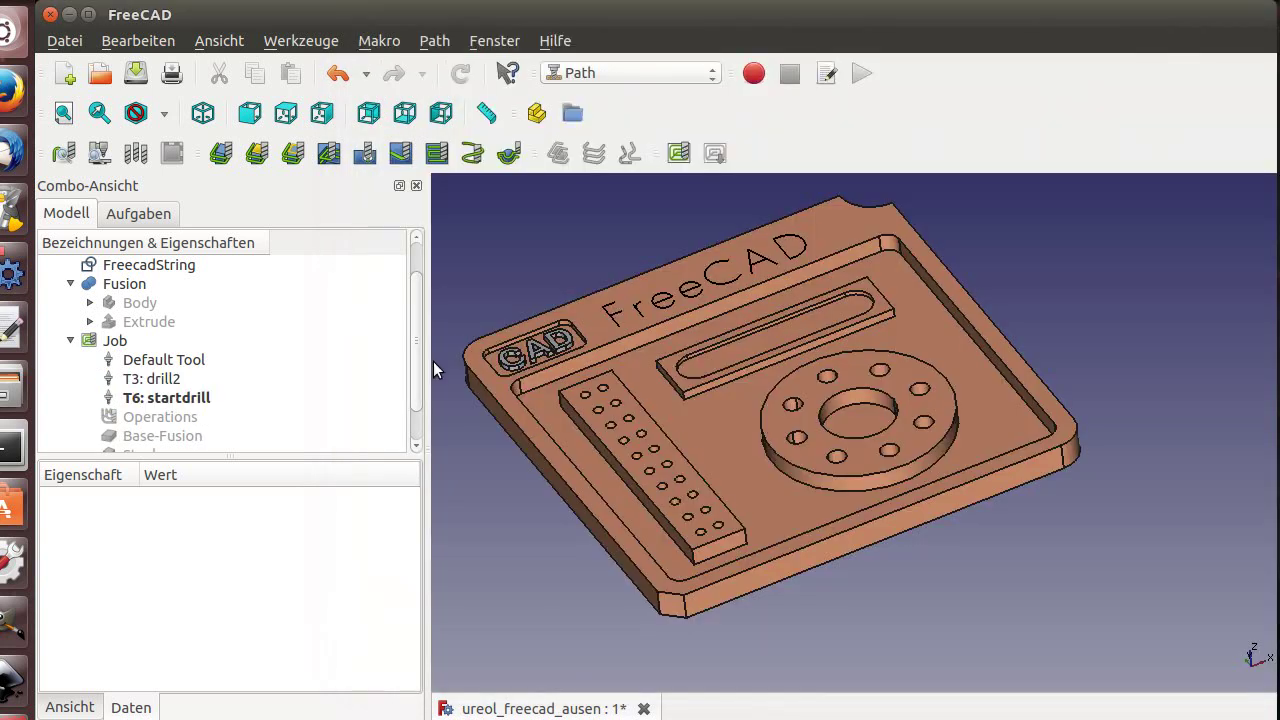
click(157, 388)
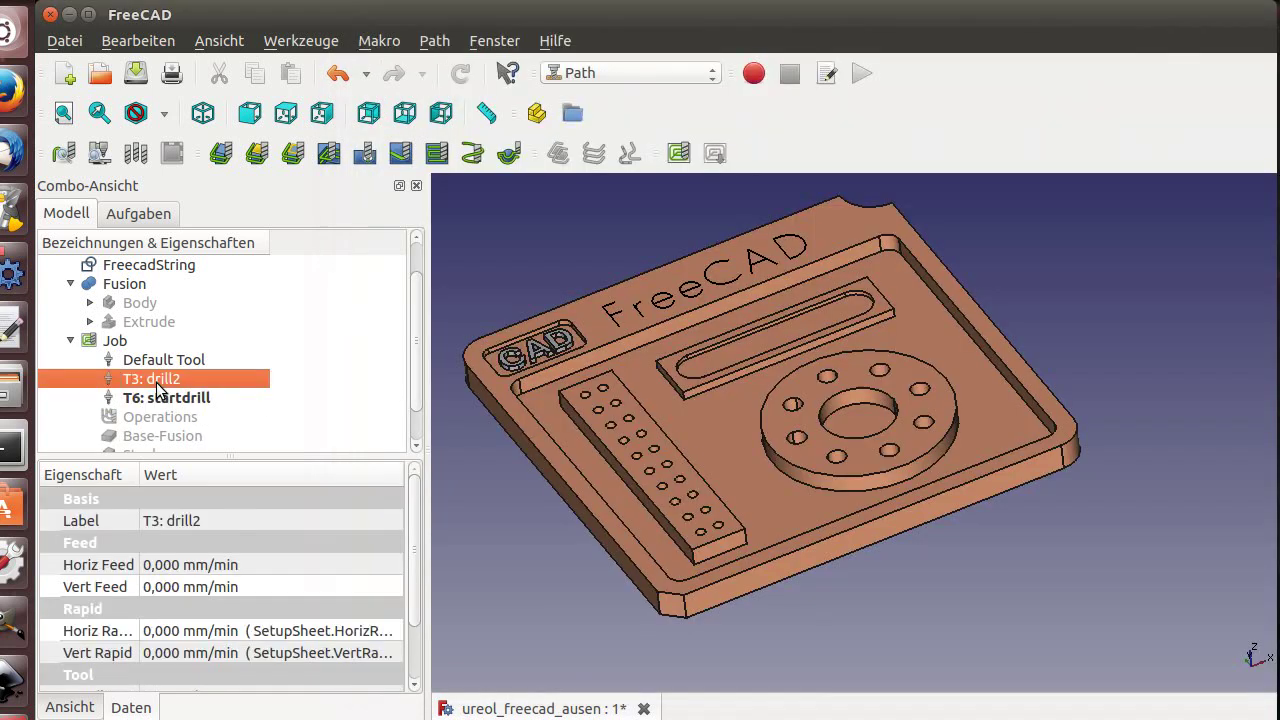
double_click(157, 388)
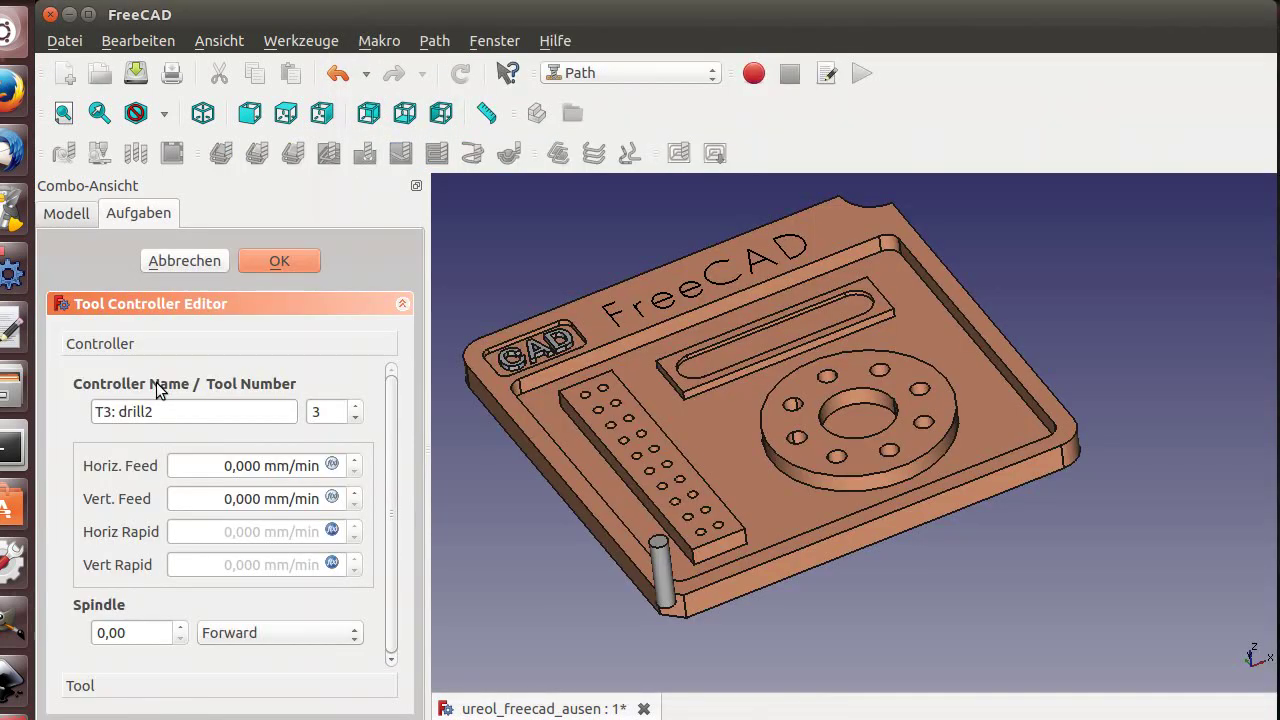
click(331, 466)
text(400)
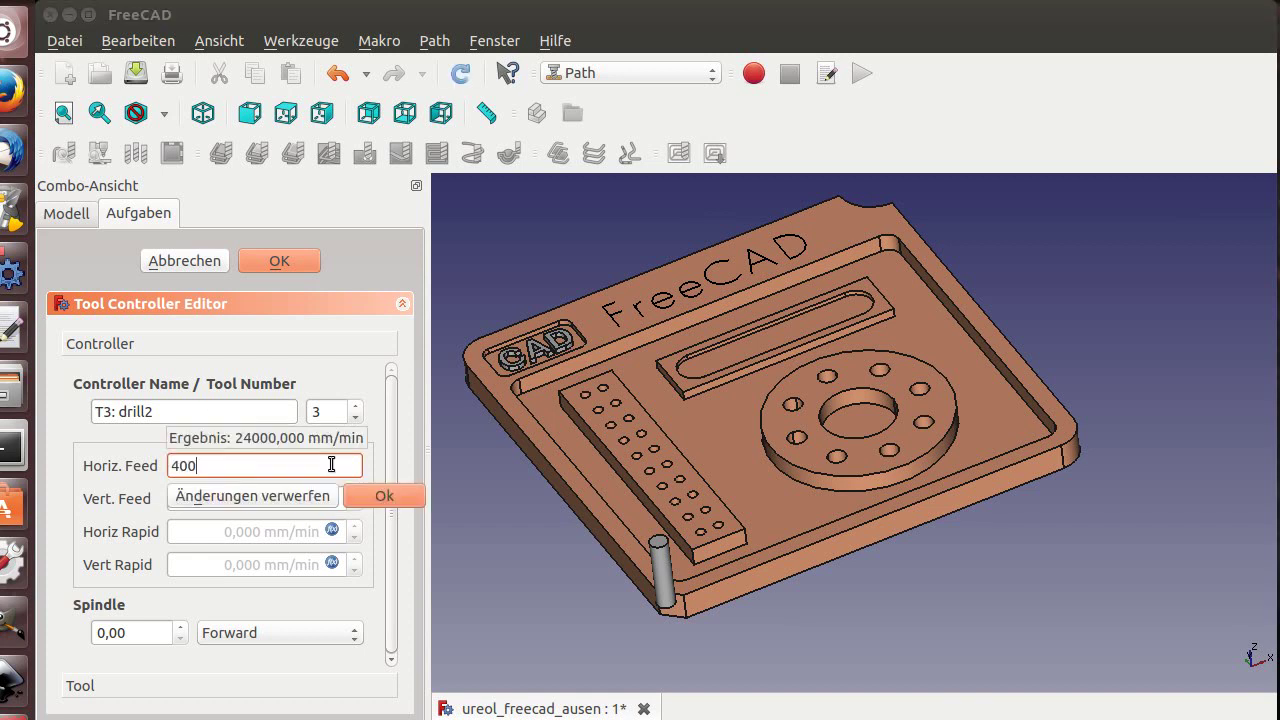
key(Return)
click(333, 497)
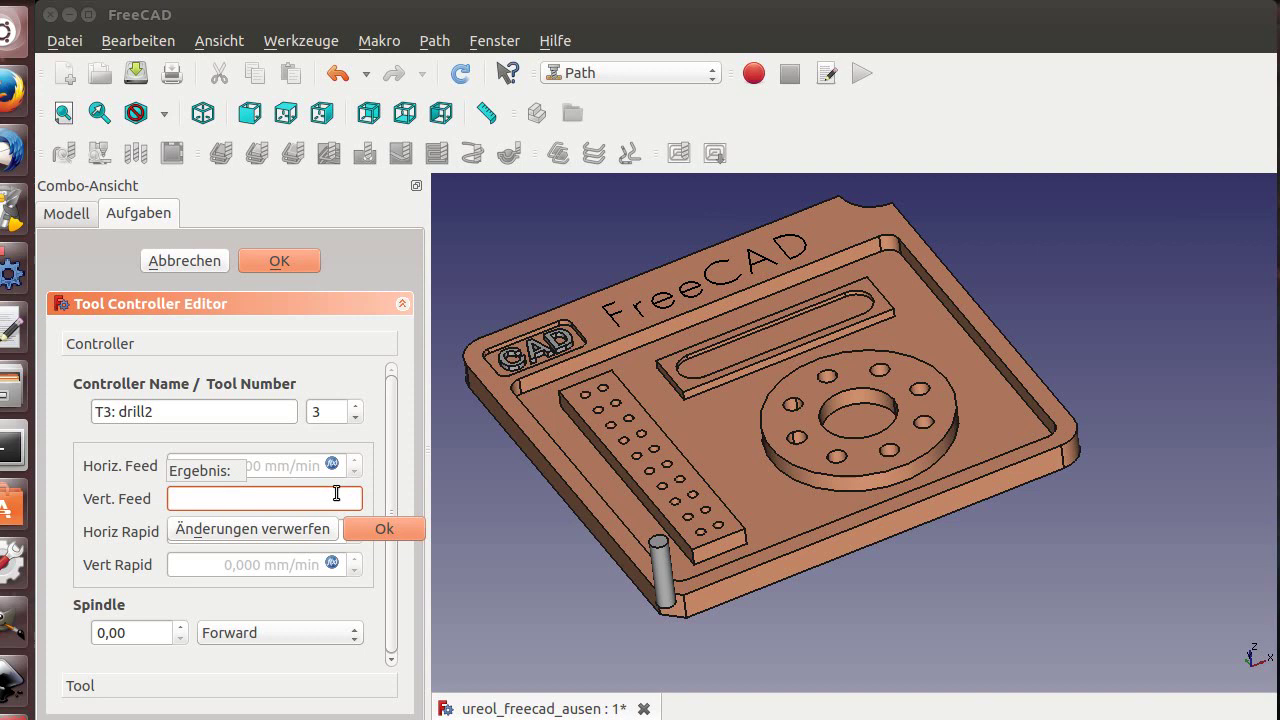
text(100)
key(Return)
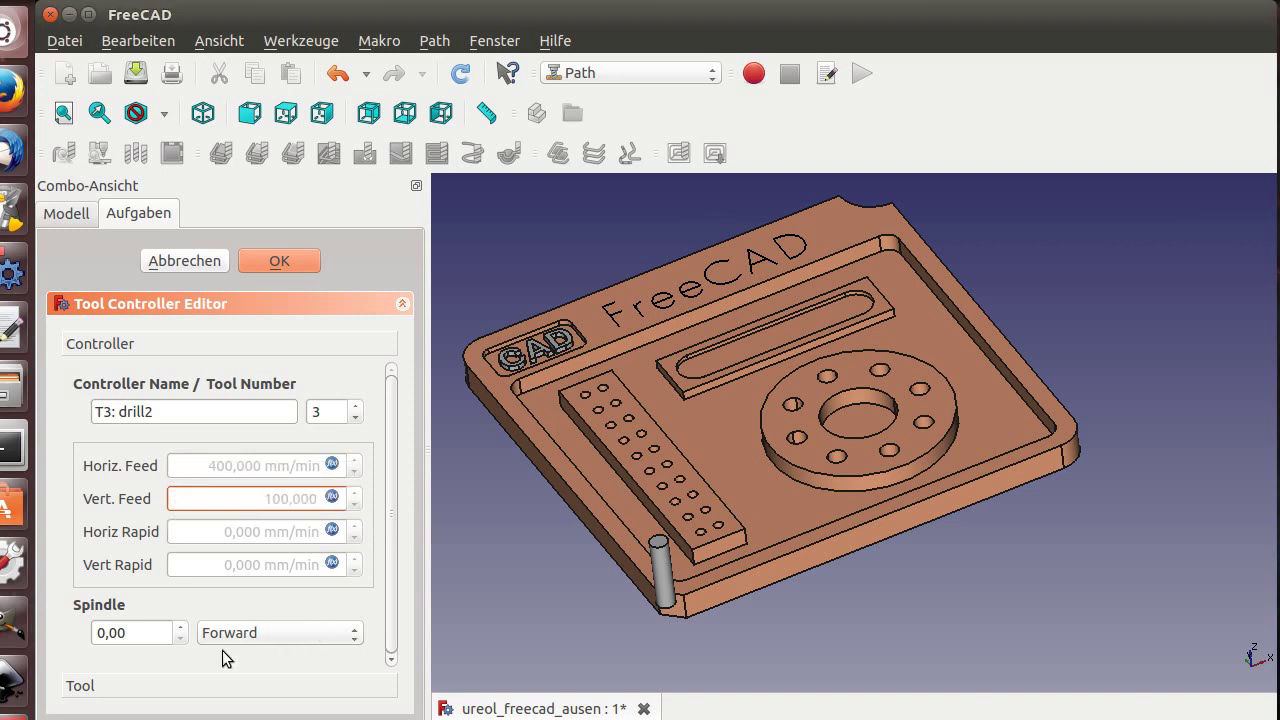
Set the T3: drill2 spindle speed to 8000 and review its tool properties.
click(130, 633)
text(8000)
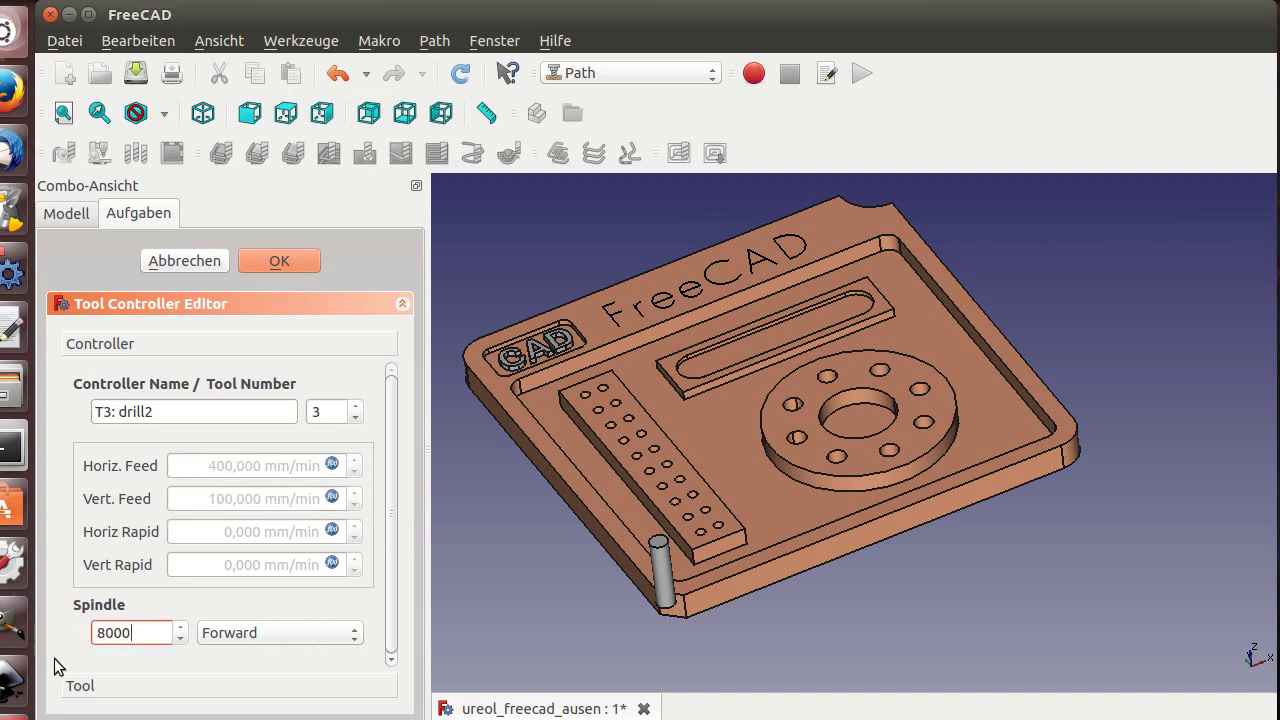
key(Return)
click(80, 686)
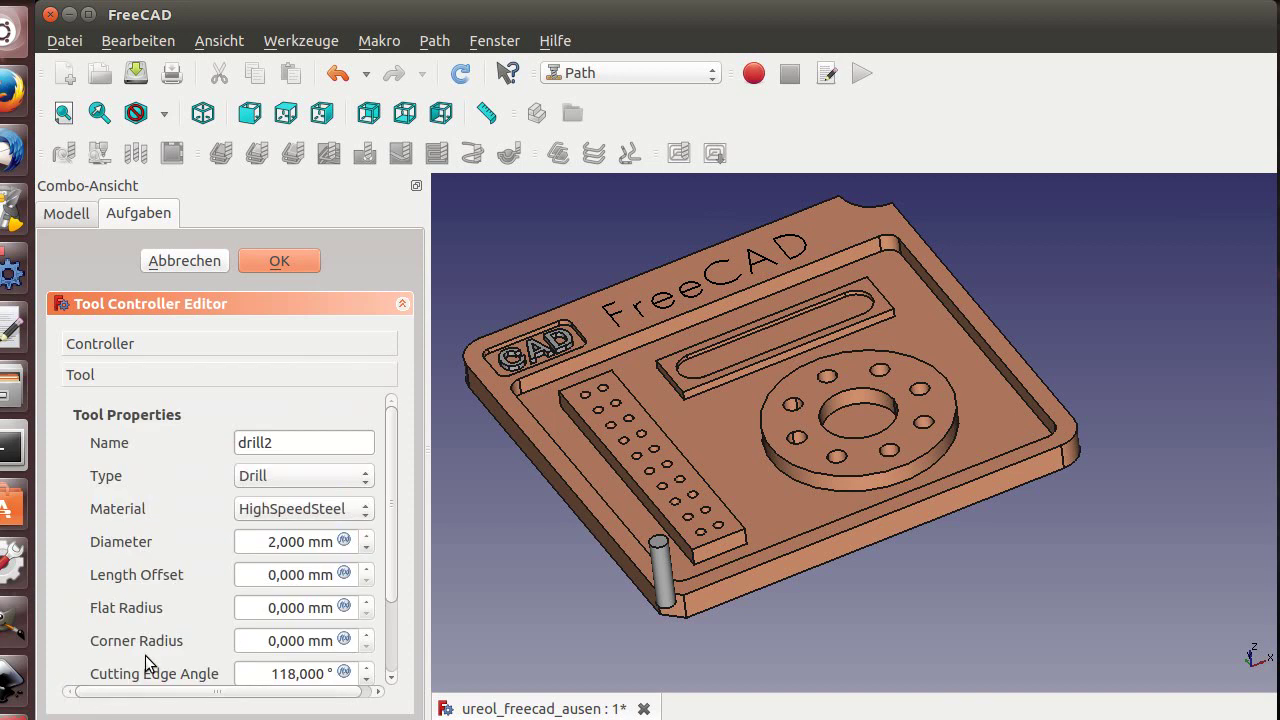
drag(394, 557, 382, 623)
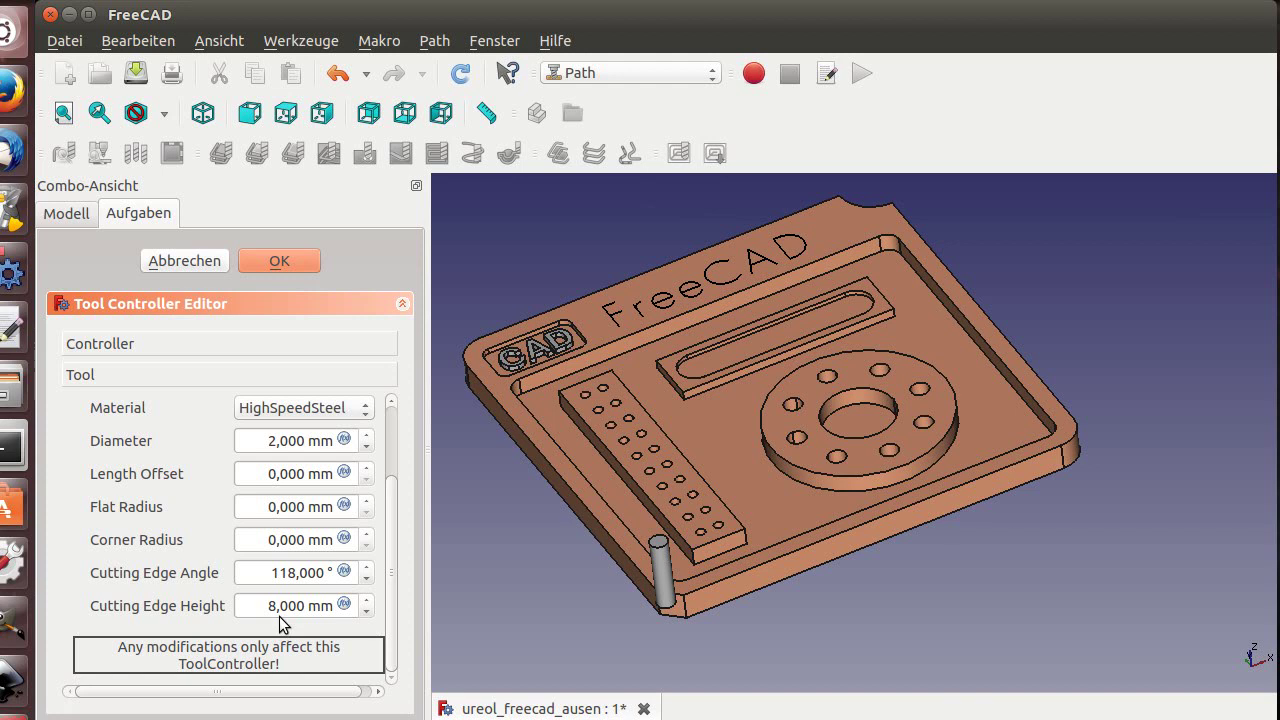
Accept T3, then give T6: startdrill horizontal feed 400 and vertical feed 100.
click(262, 261)
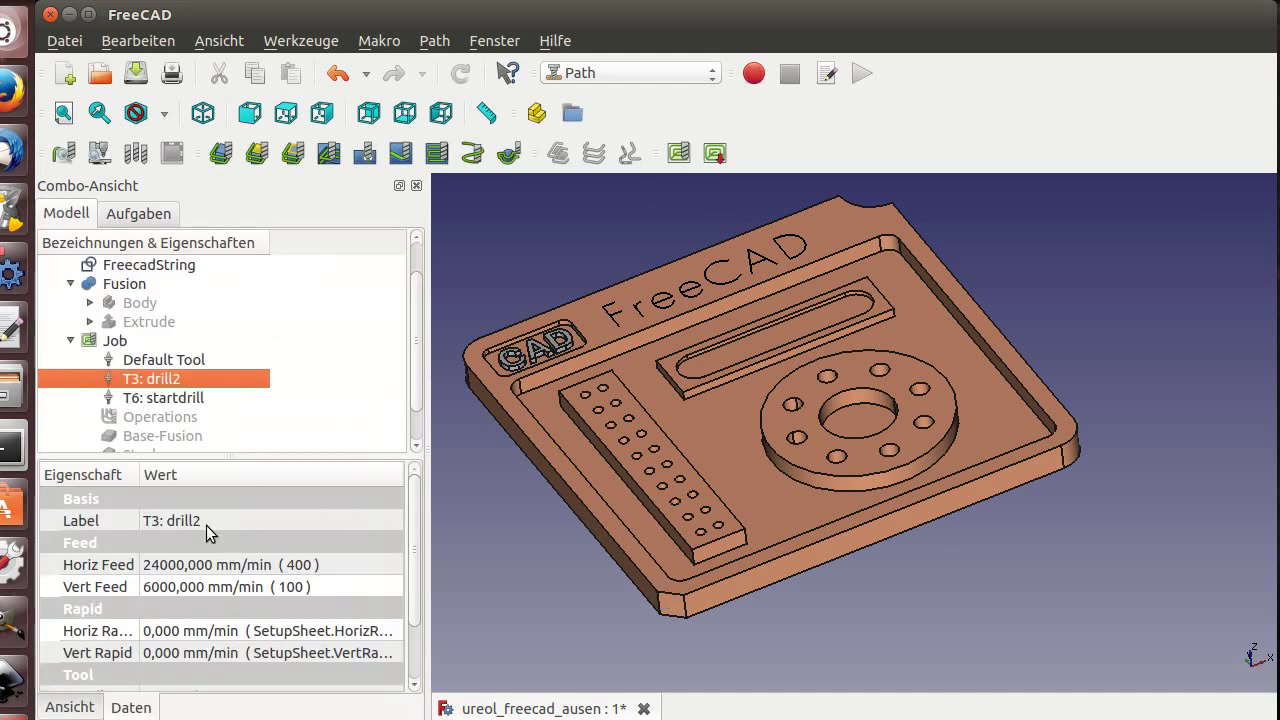
double_click(146, 398)
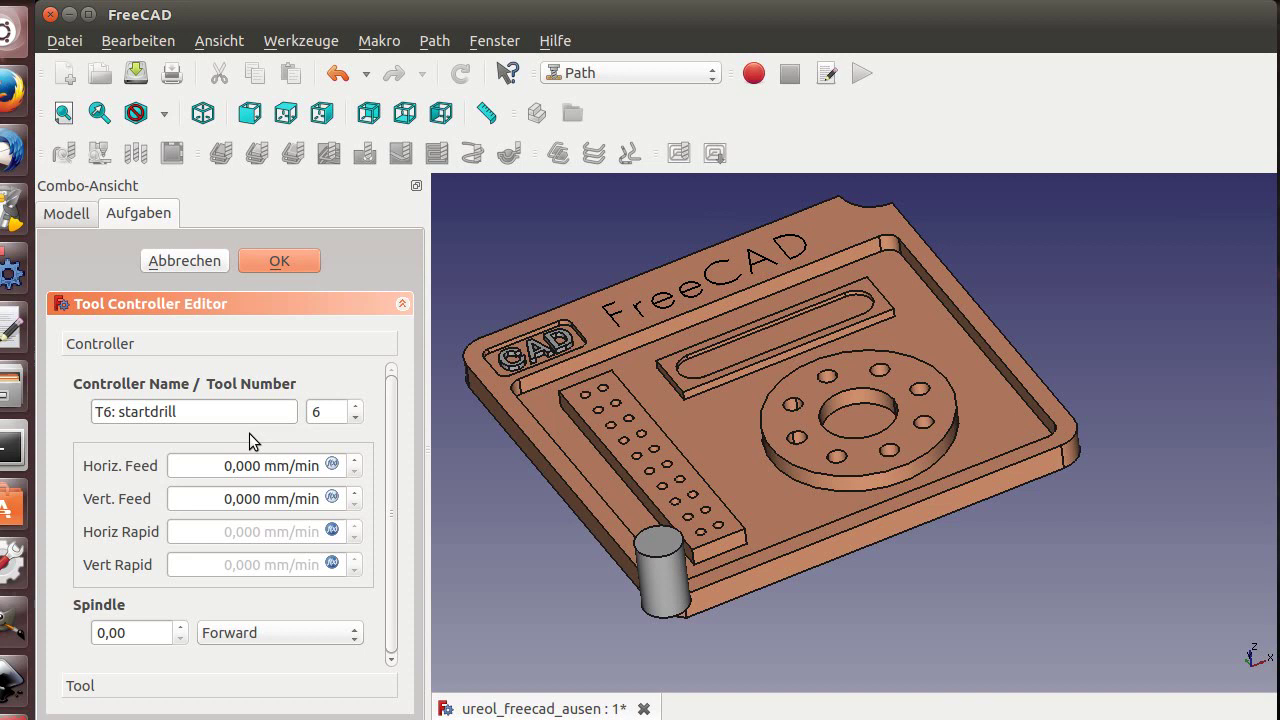
click(331, 464)
text(4)
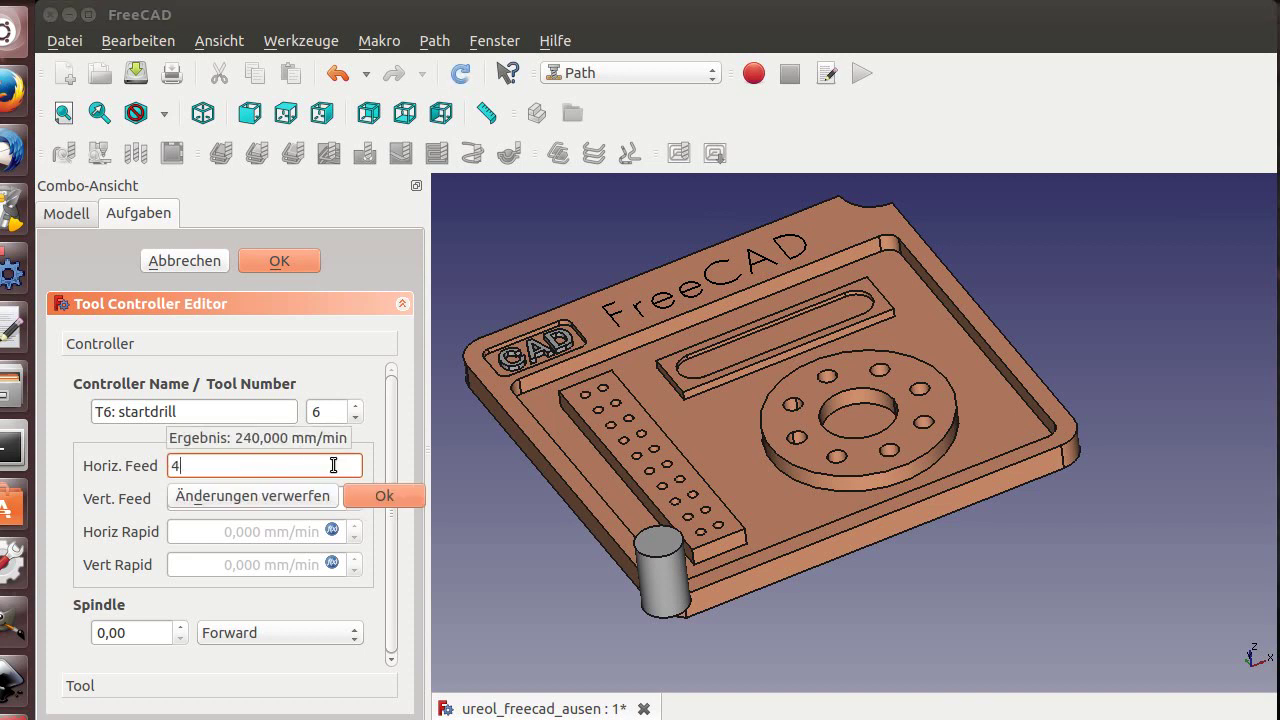
text(00)
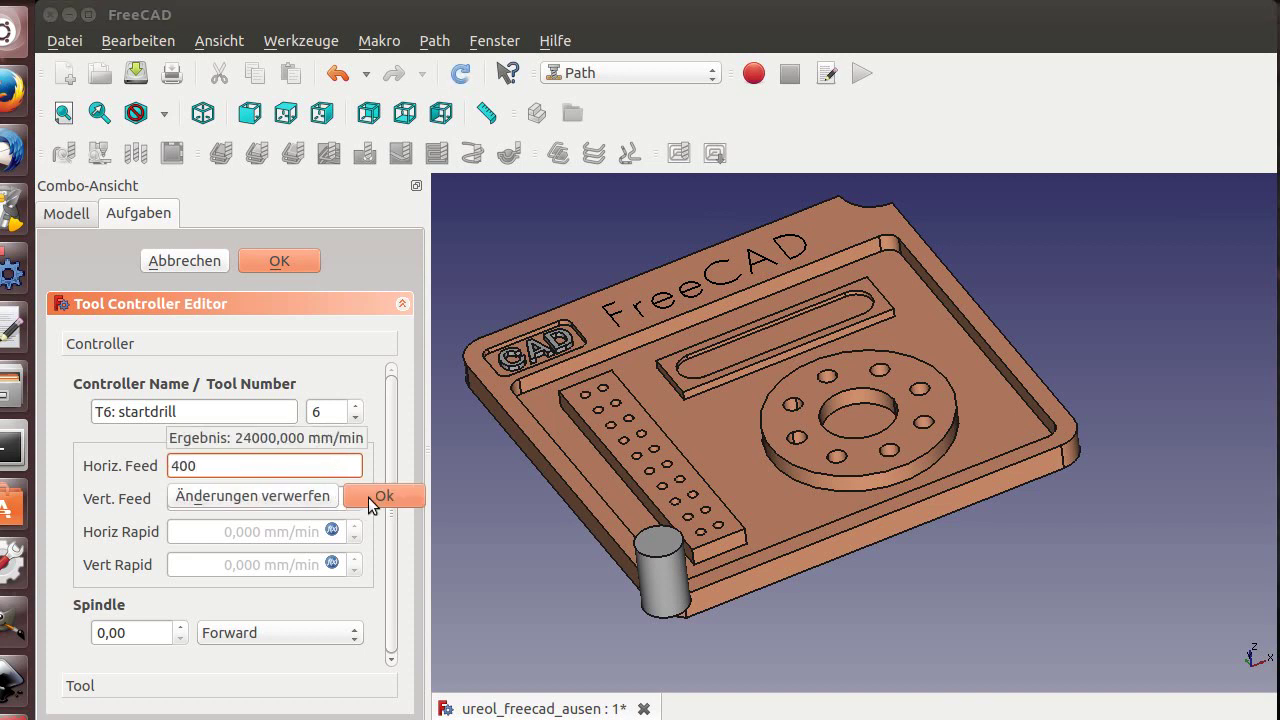
click(370, 497)
click(335, 500)
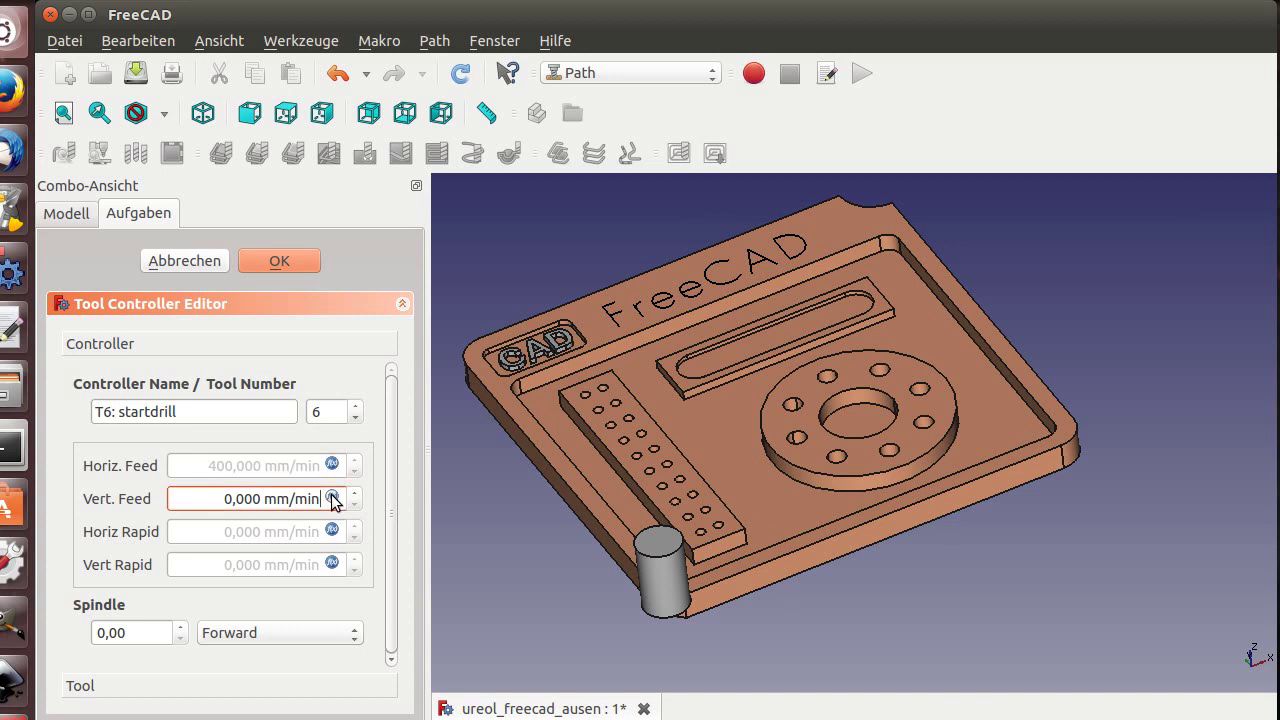
click(332, 498)
text(100)
key(Return)
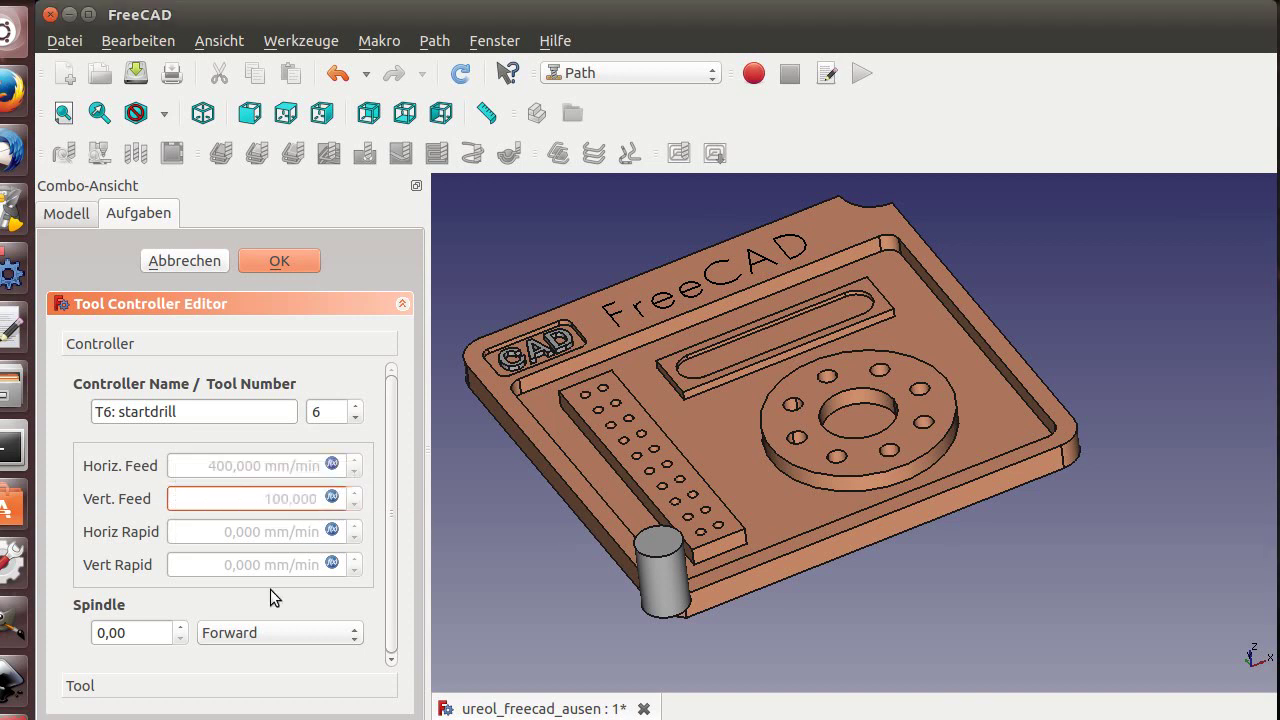
Set the T6: startdrill spindle speed to 8000 and review its tool properties.
click(143, 633)
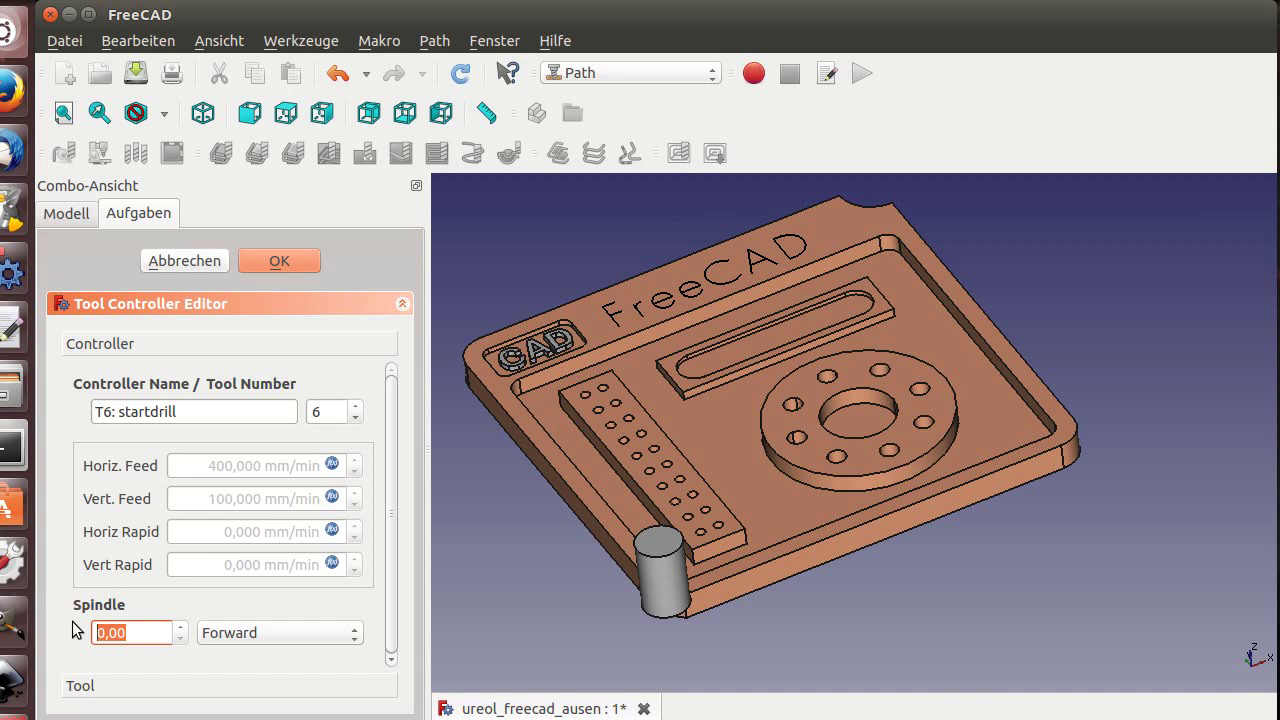
text(8000)
key(Return)
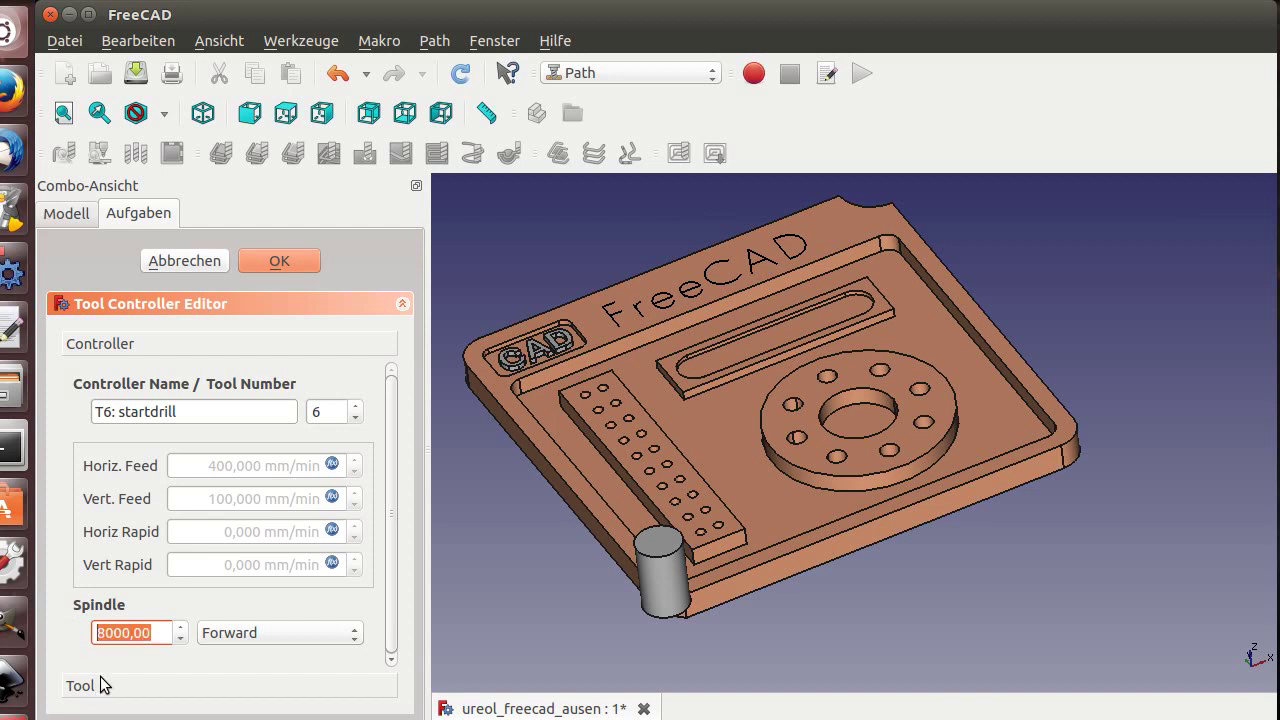
click(103, 684)
scroll(210, 626, down, 2)
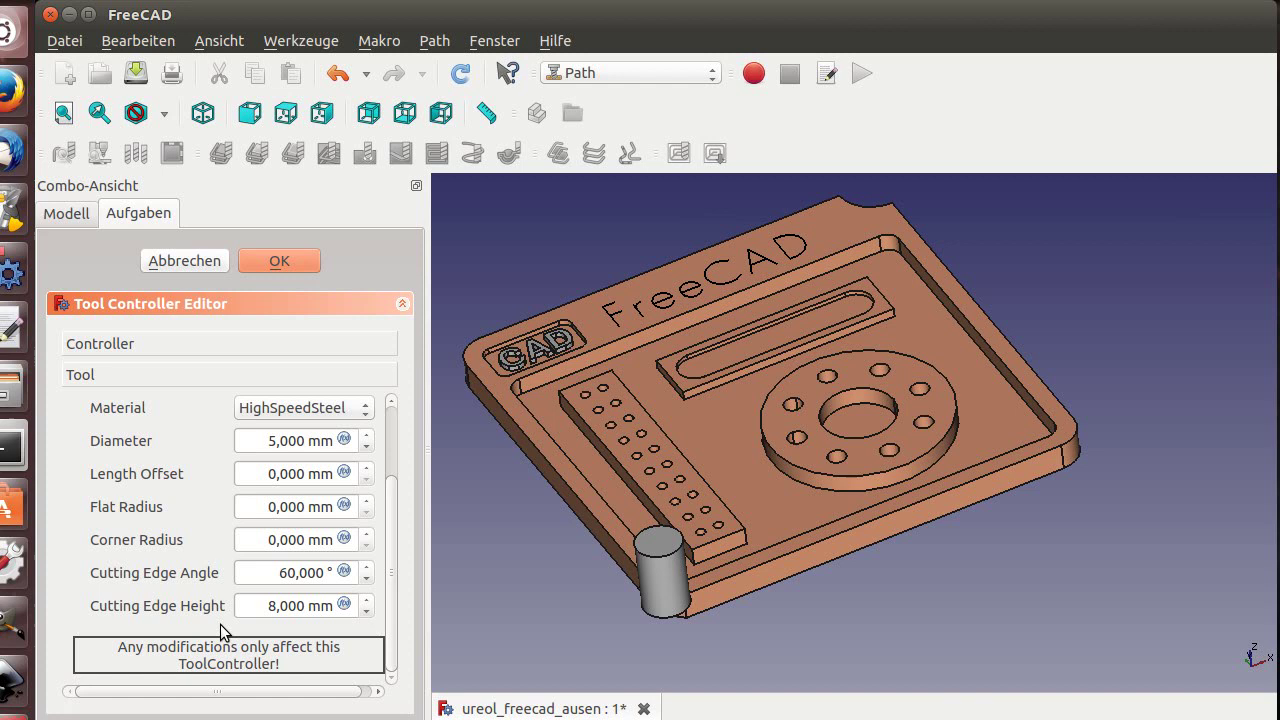
Accept the T6: startdrill controller settings.
click(293, 261)
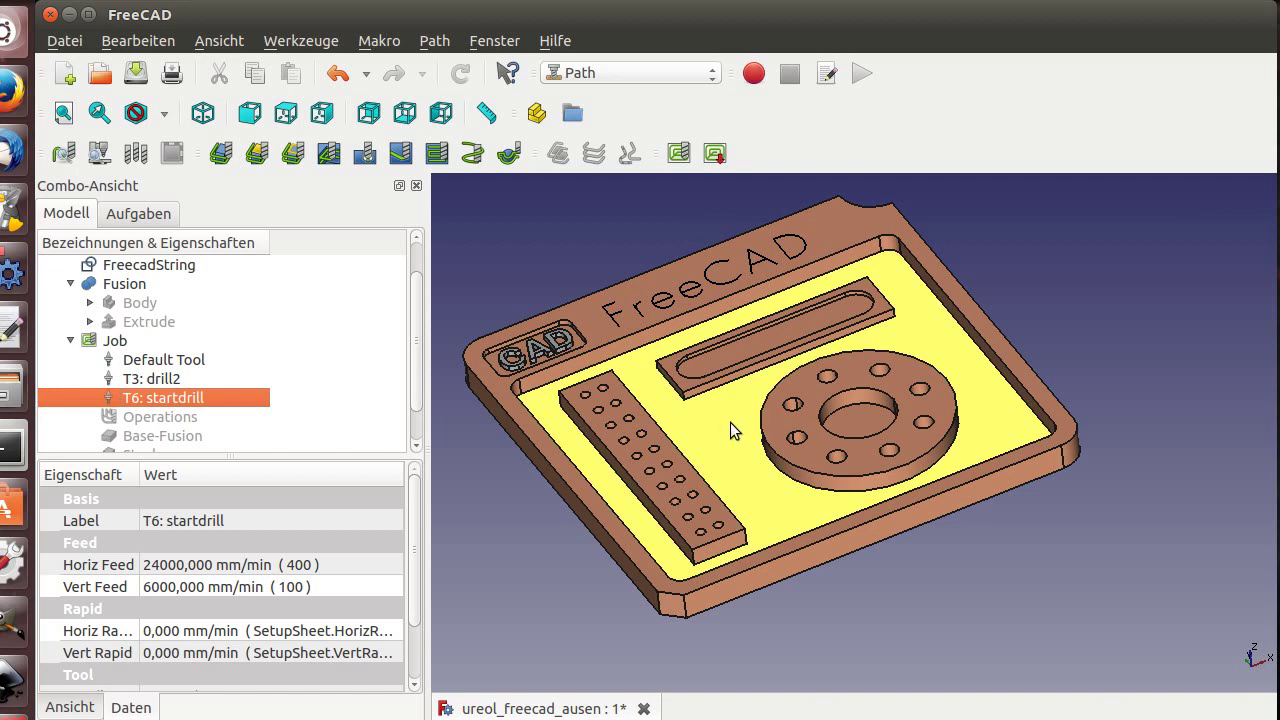
scroll(795, 438, up, 5)
scroll(800, 441, down, 3)
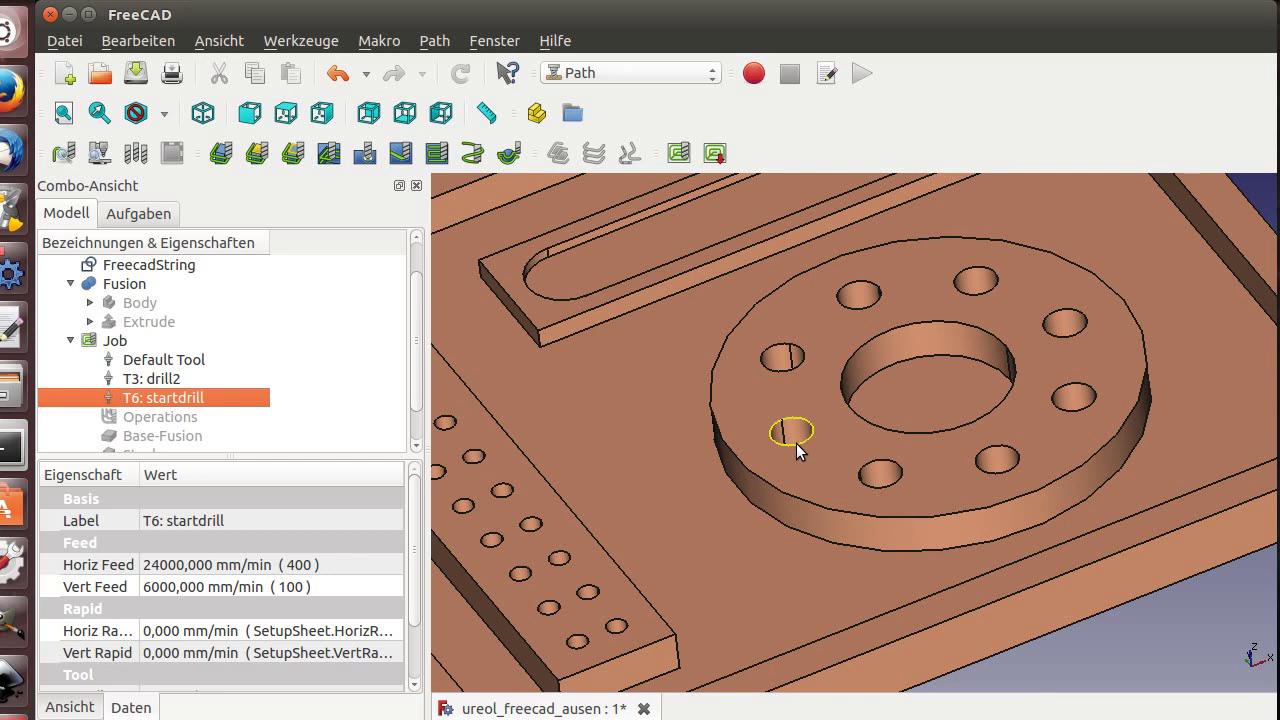
Select the edges of all eight ring holes, keeping the ring's top face out of the selection.
click(796, 443)
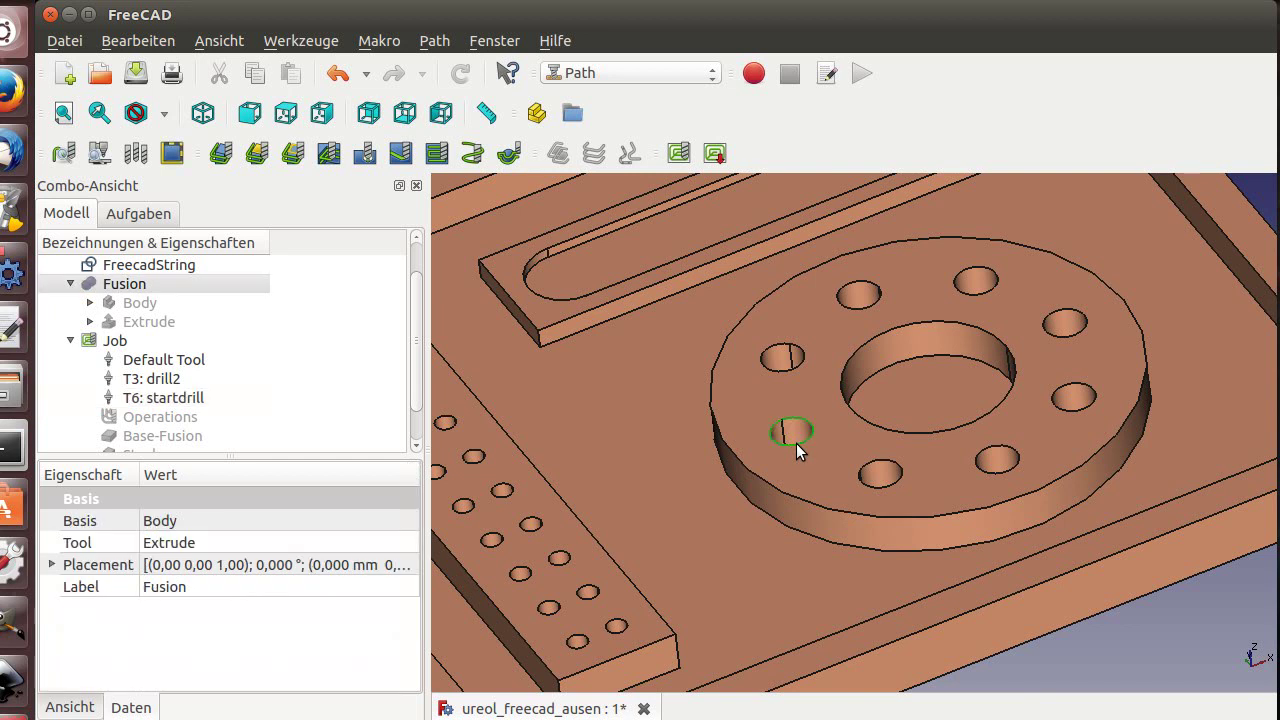
ctrl+click(772, 372)
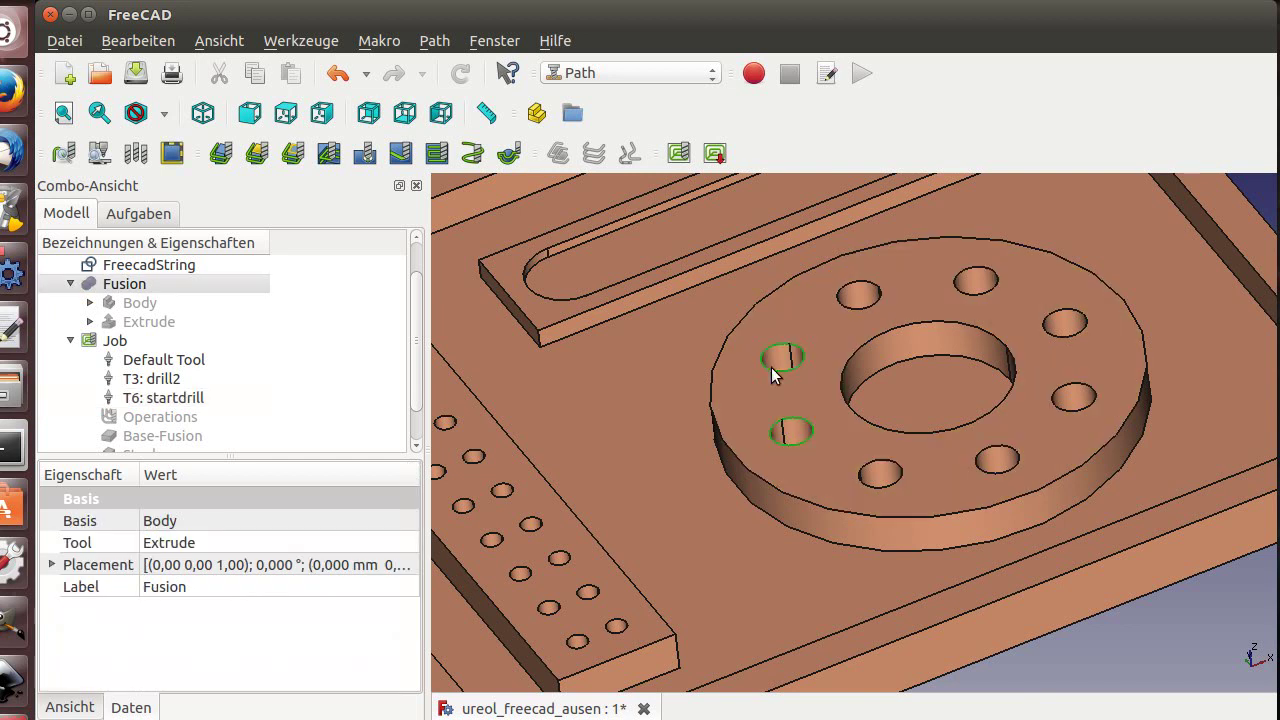
ctrl+click(851, 297)
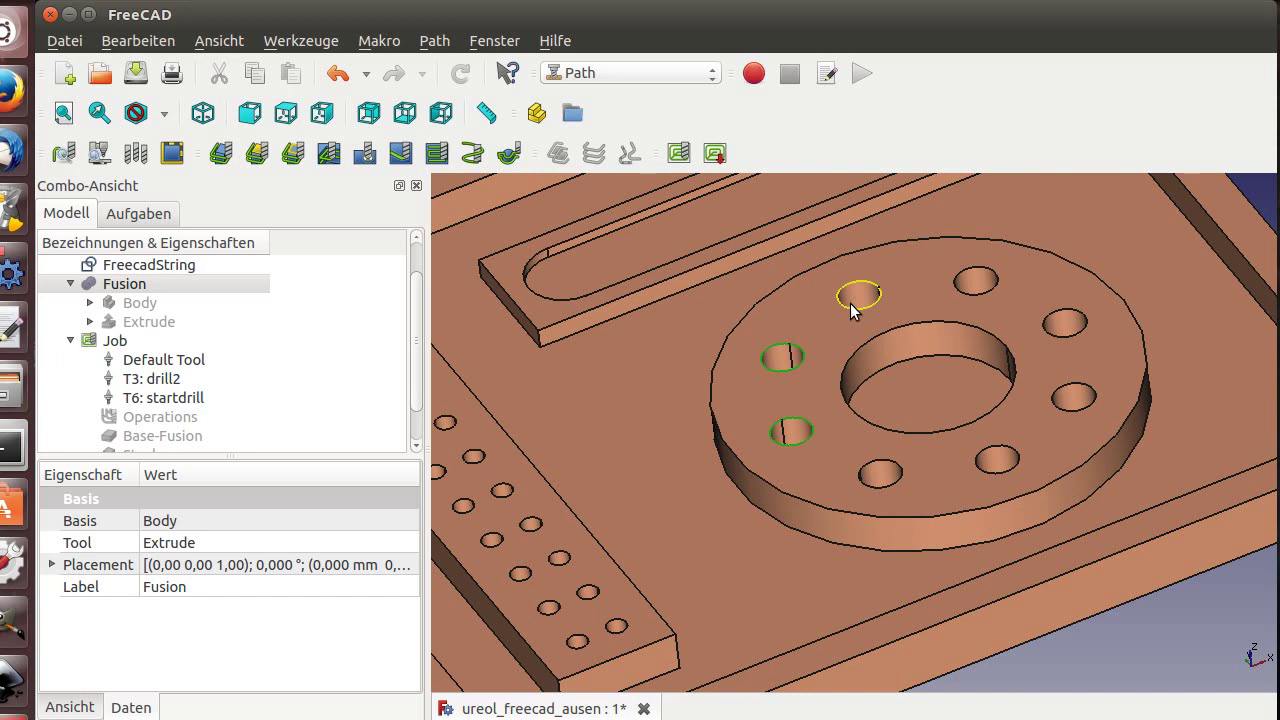
ctrl+click(968, 283)
ctrl+click(1047, 338)
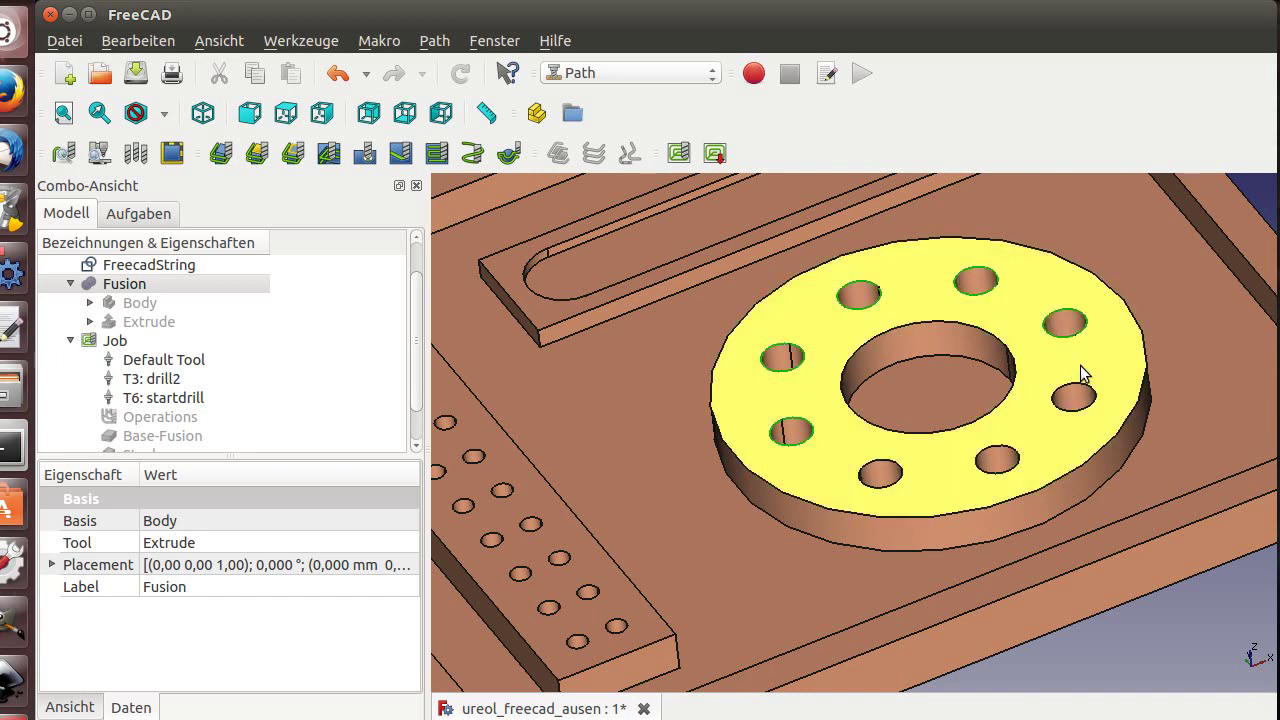
ctrl+click(1076, 397)
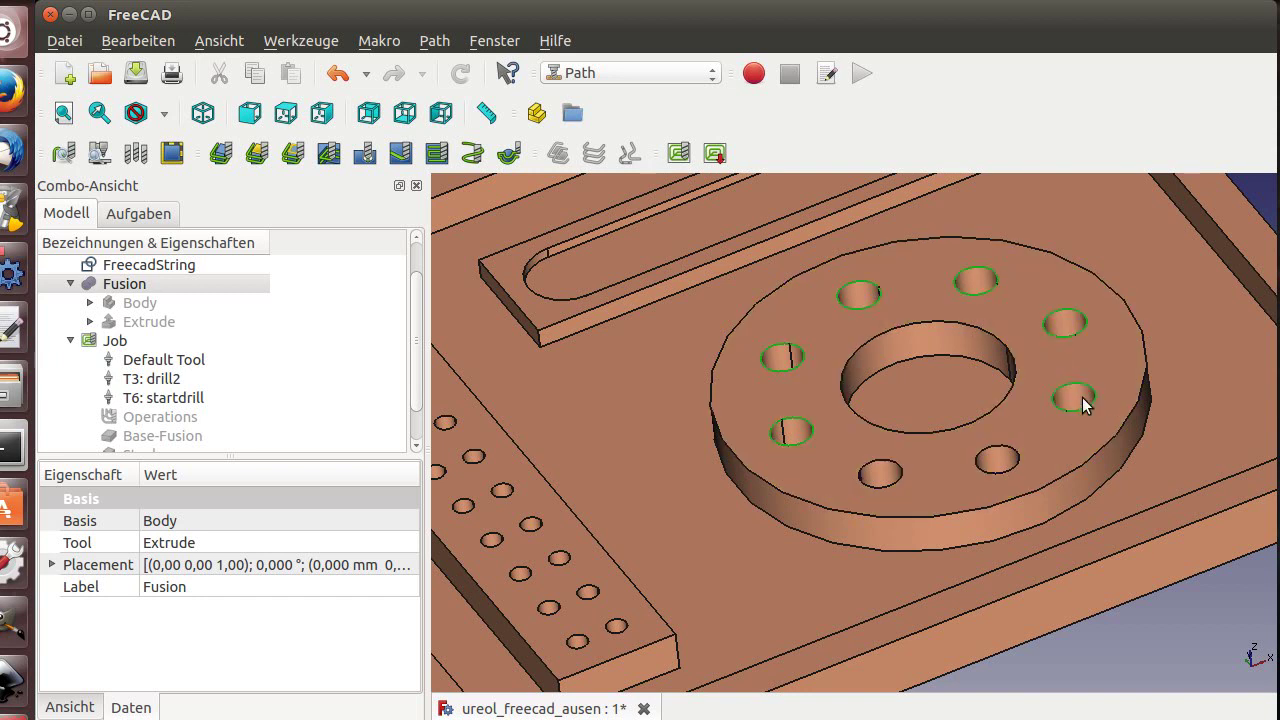
ctrl+click(1016, 462)
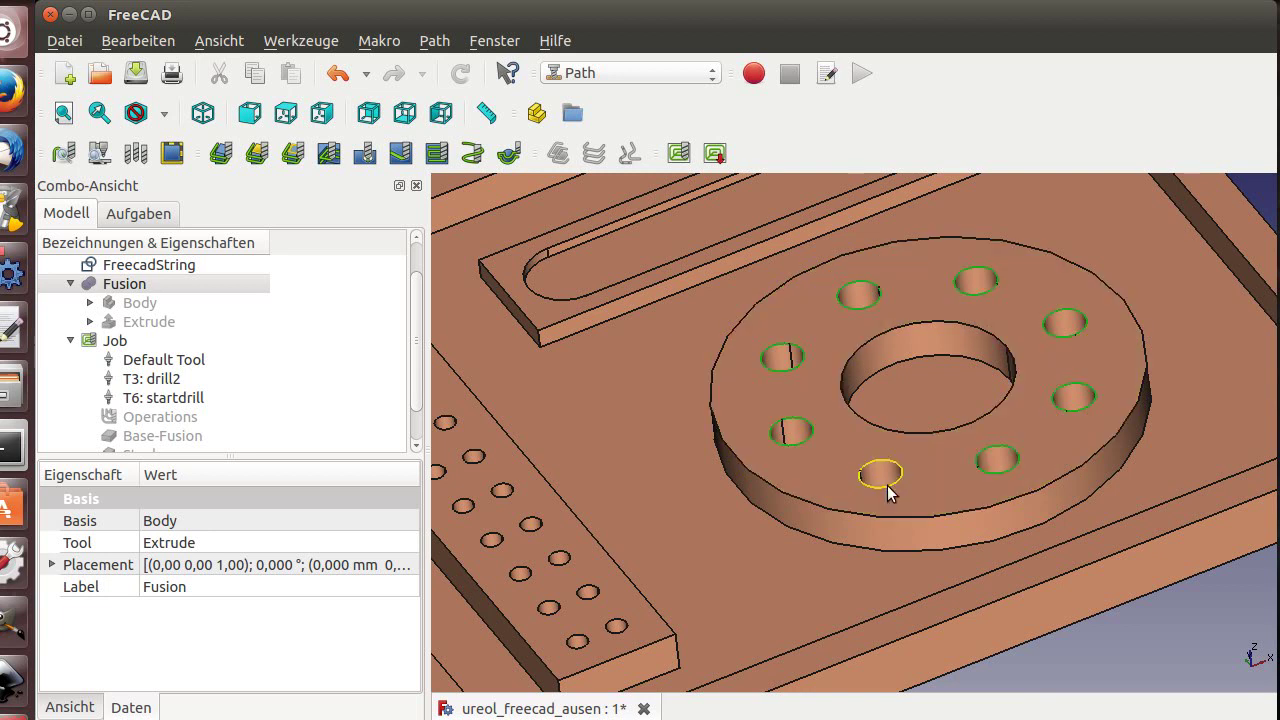
ctrl+click(887, 485)
ctrl+click(937, 476)
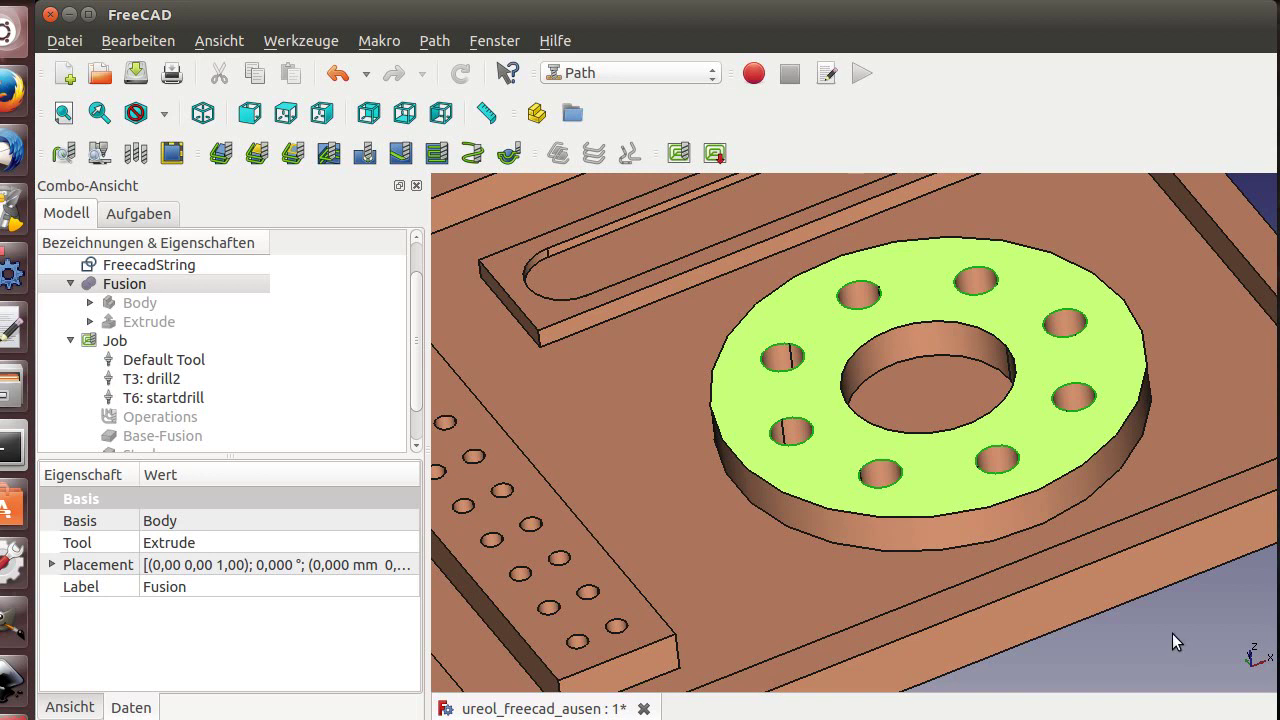
ctrl+click(930, 474)
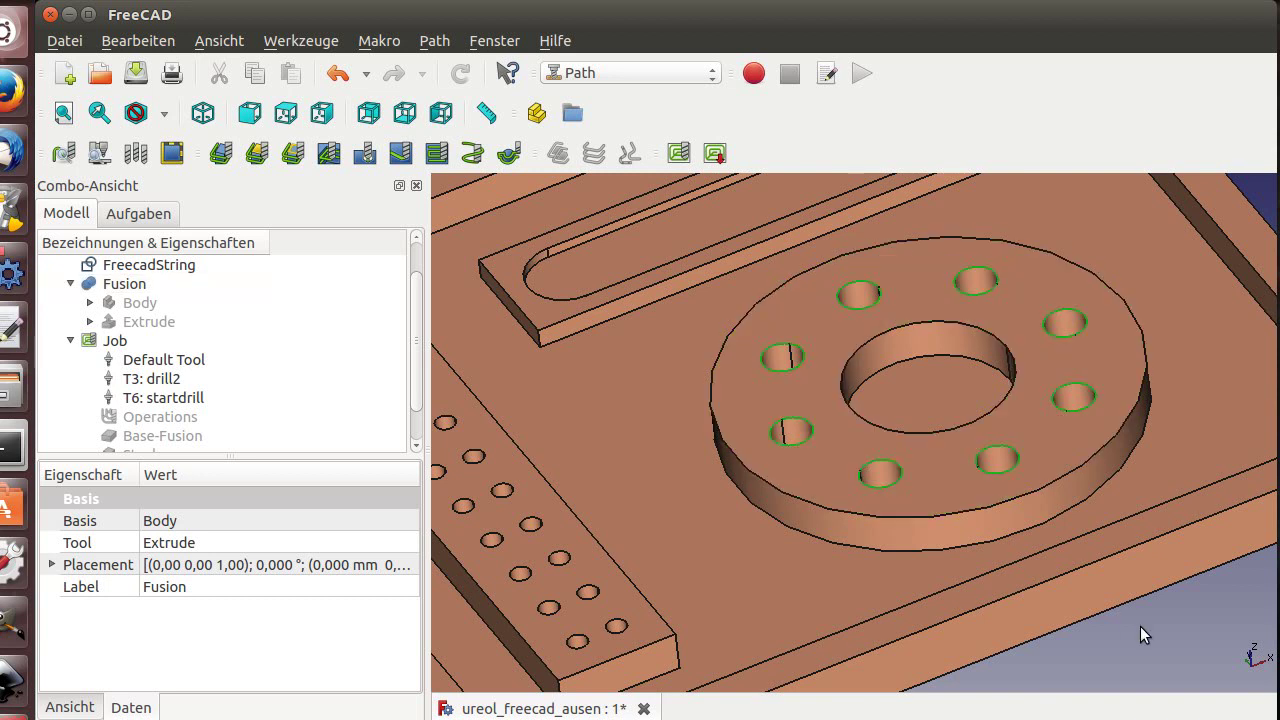
Create a Drilling operation on the selected holes using T6: startdrill with 5 mm retract height.
click(365, 155)
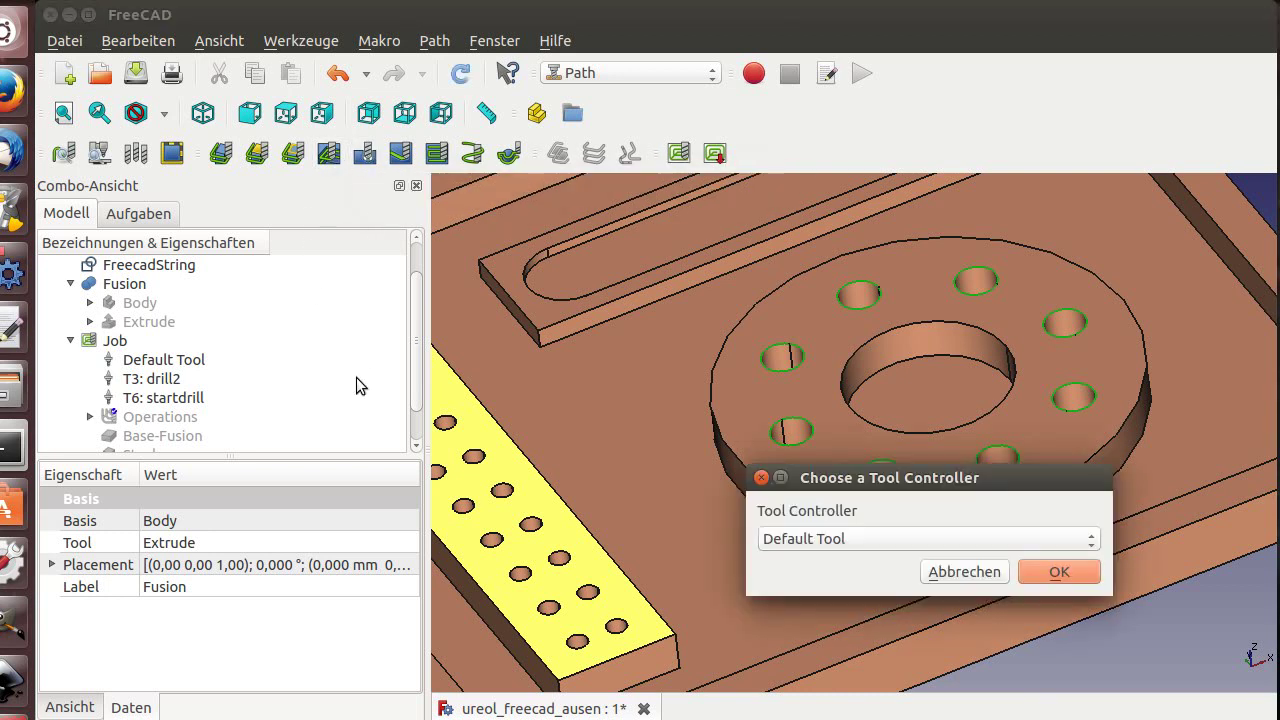
click(793, 540)
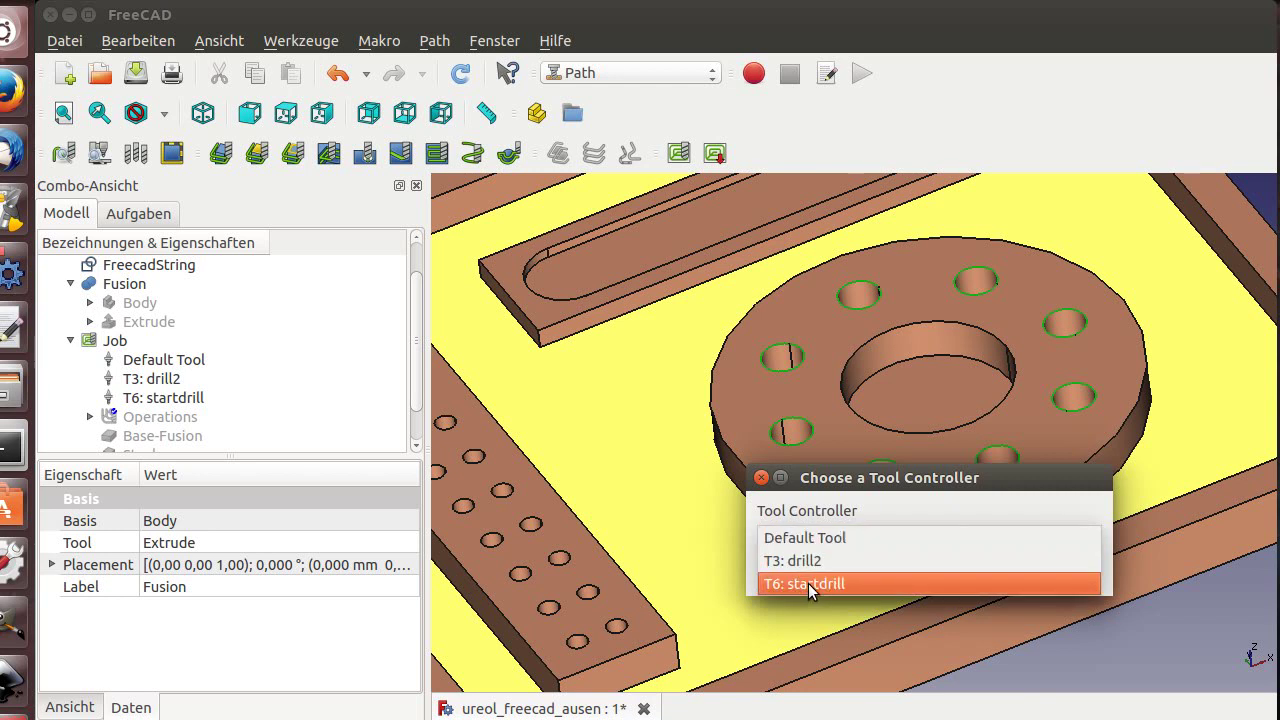
click(808, 583)
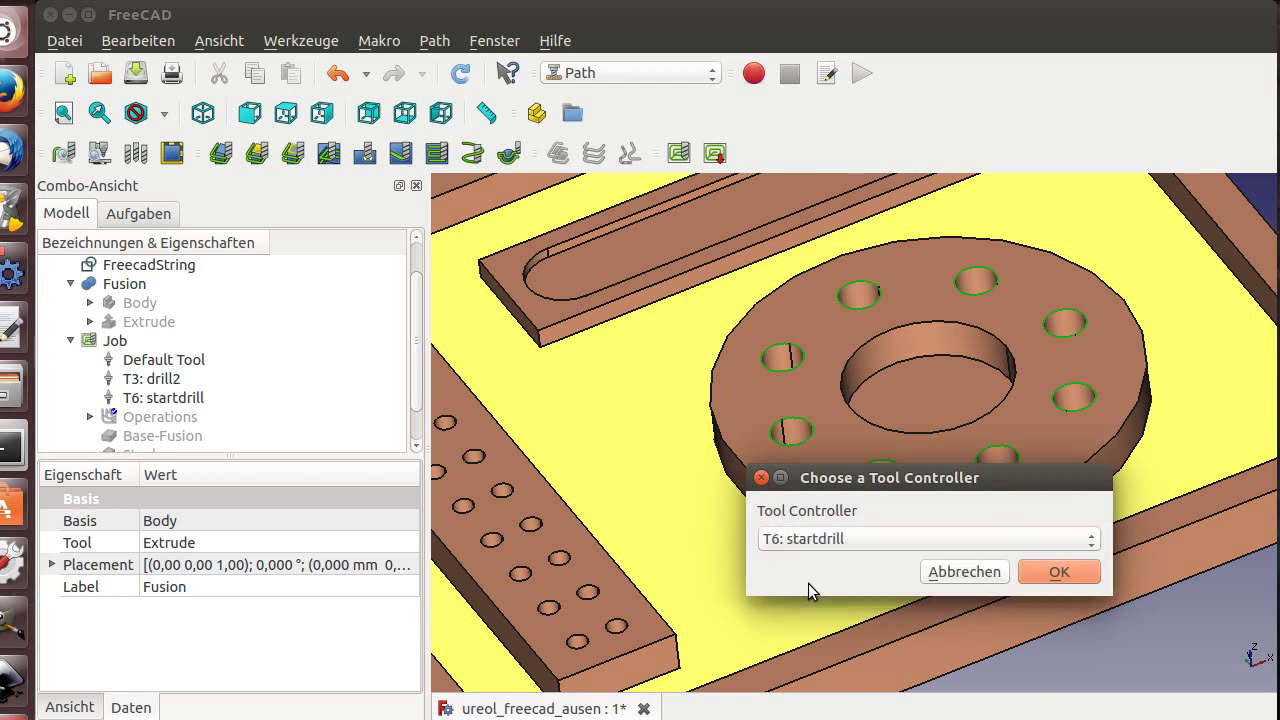
click(1048, 576)
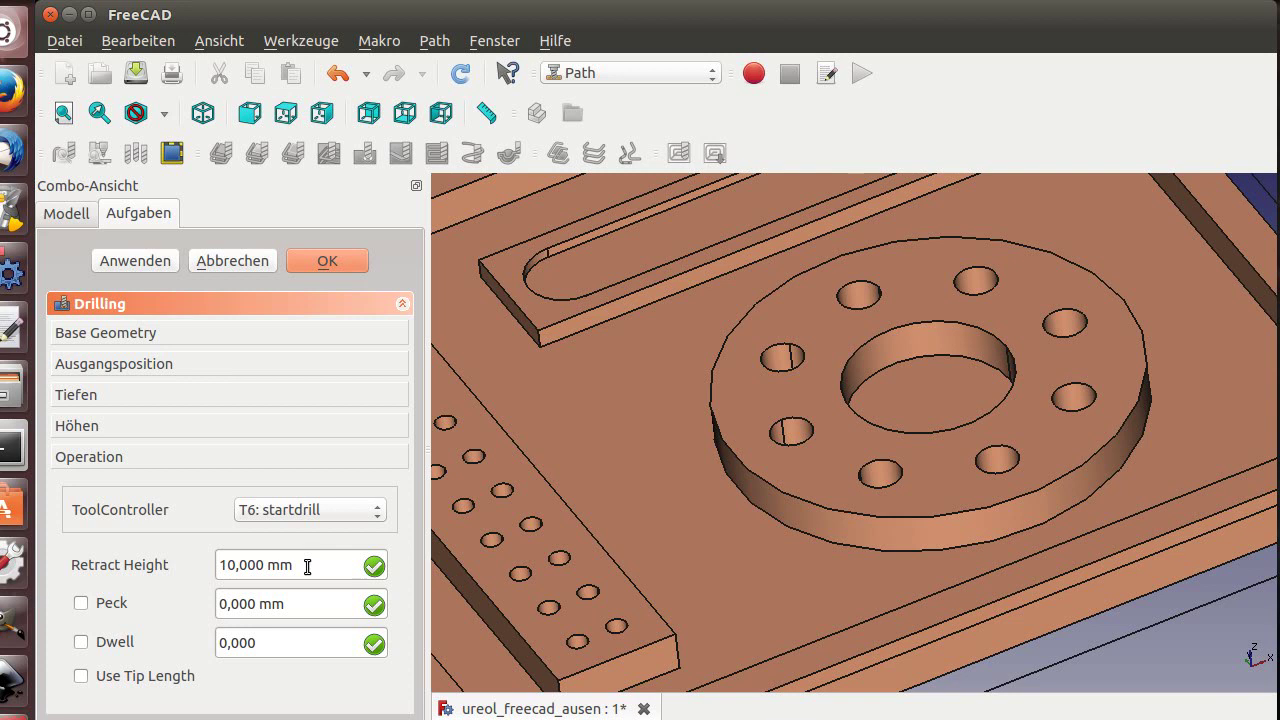
click(308, 566)
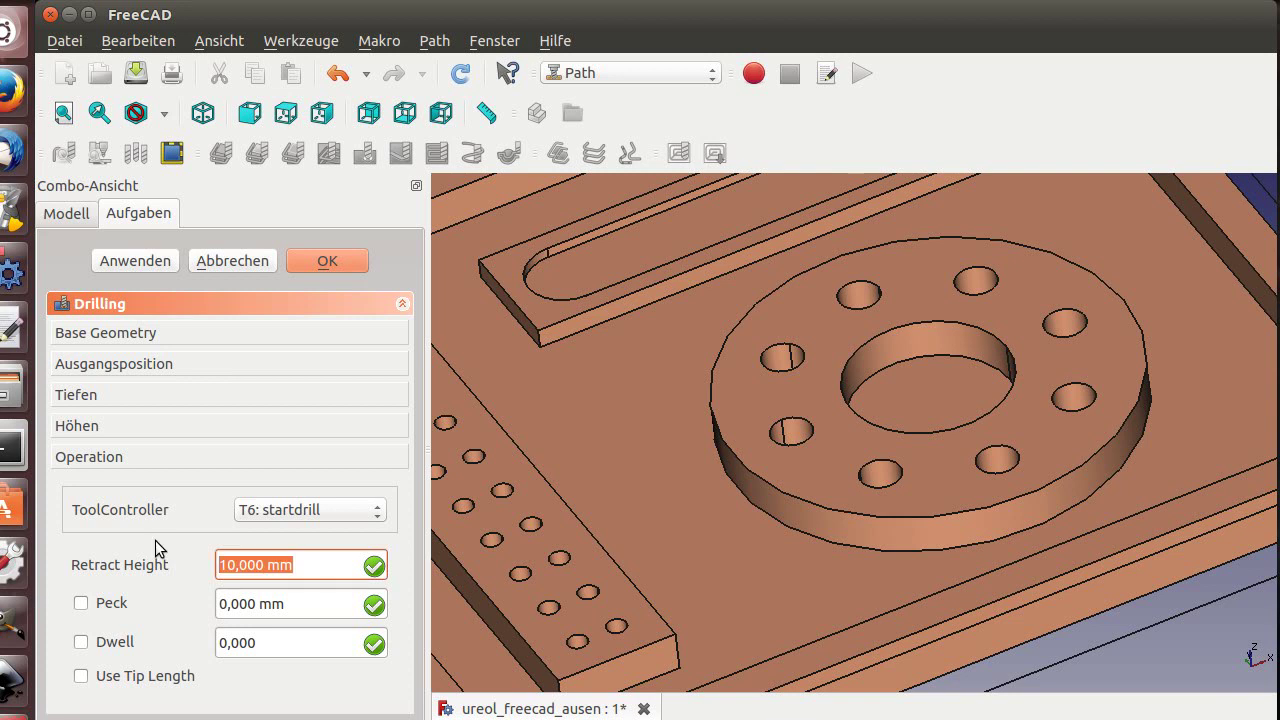
text(5)
key(Return)
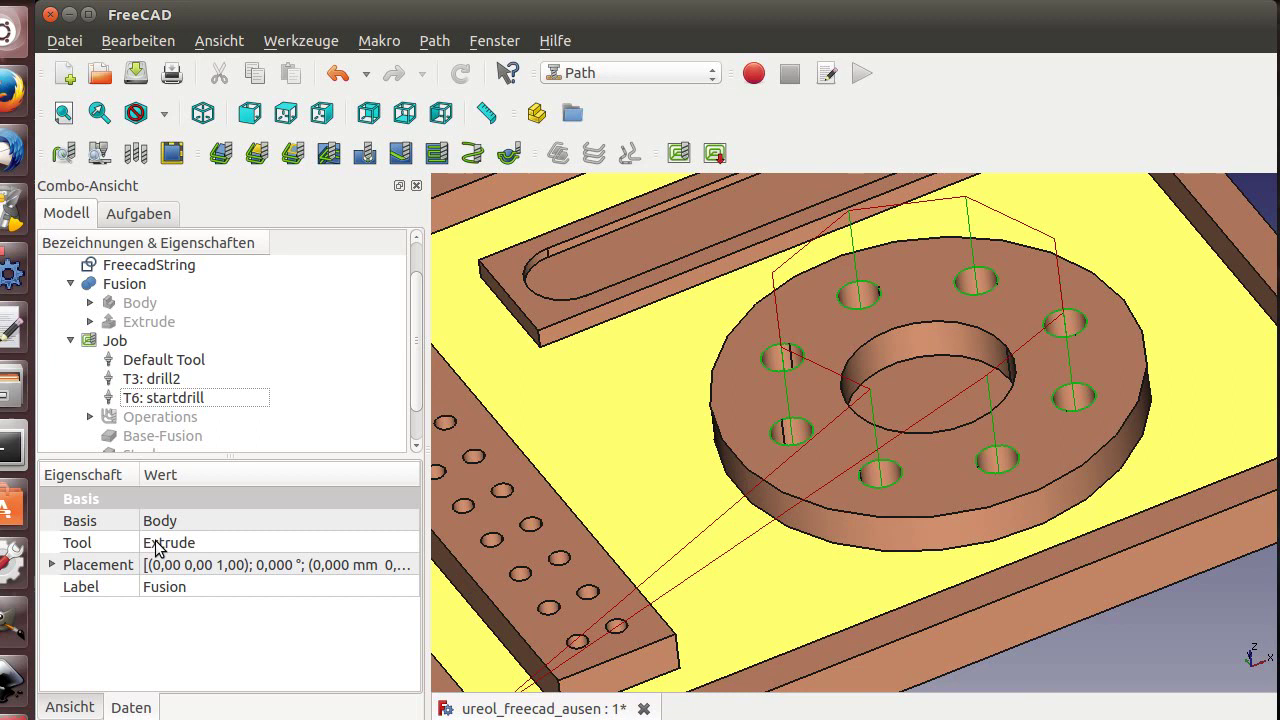
Open the Drilling operation to show its depths: 0 mm start, -3 mm final.
click(90, 416)
scroll(82, 438, down, 1)
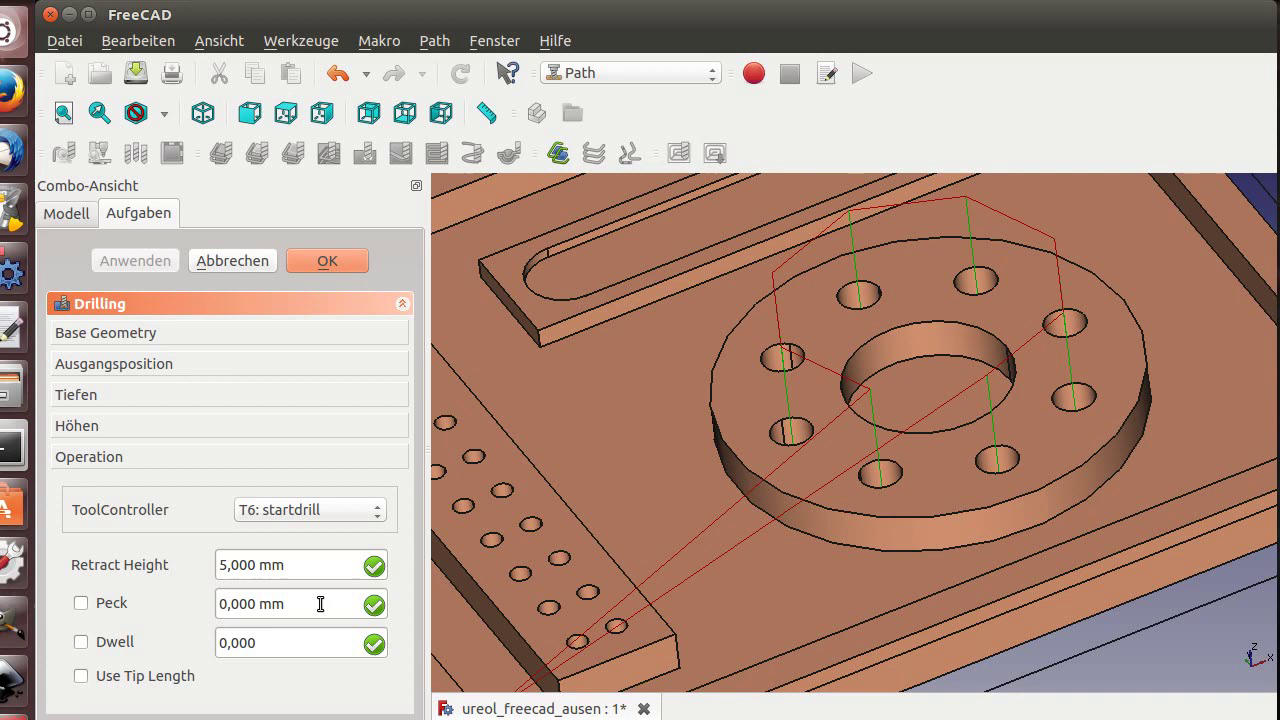
click(68, 395)
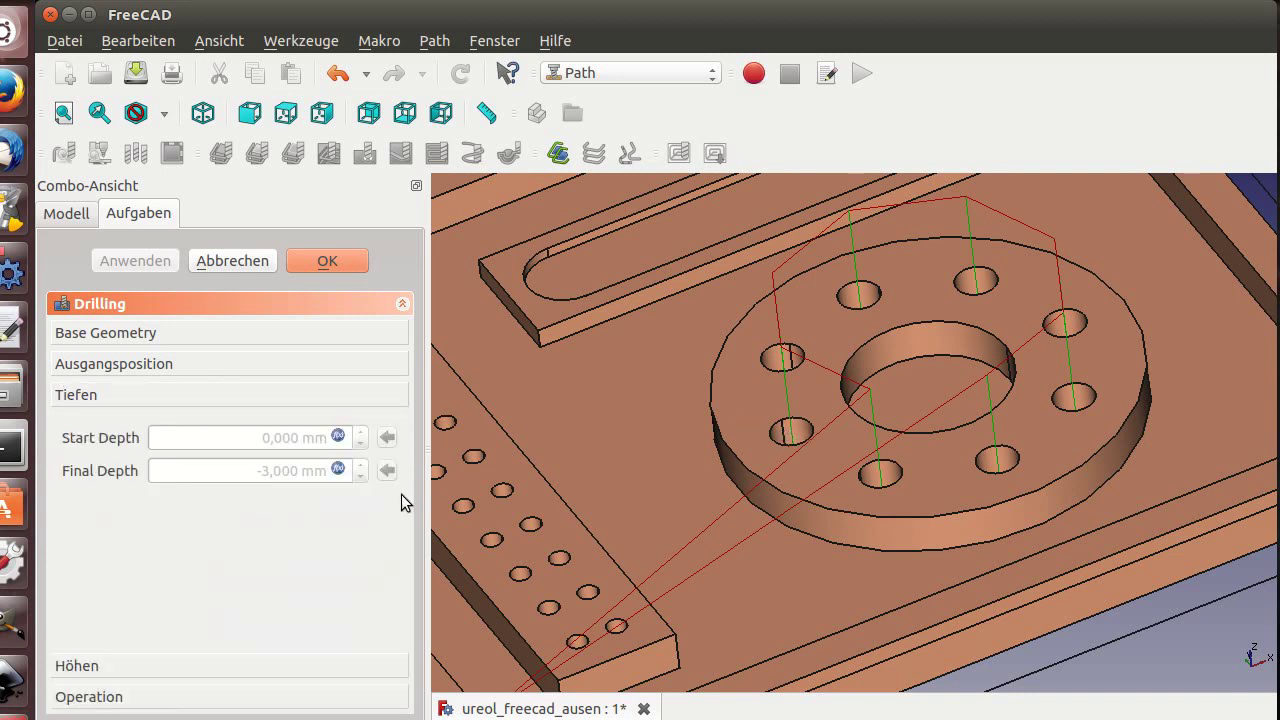
Change the Drilling operation's final depth to -1.5 mm.
click(339, 469)
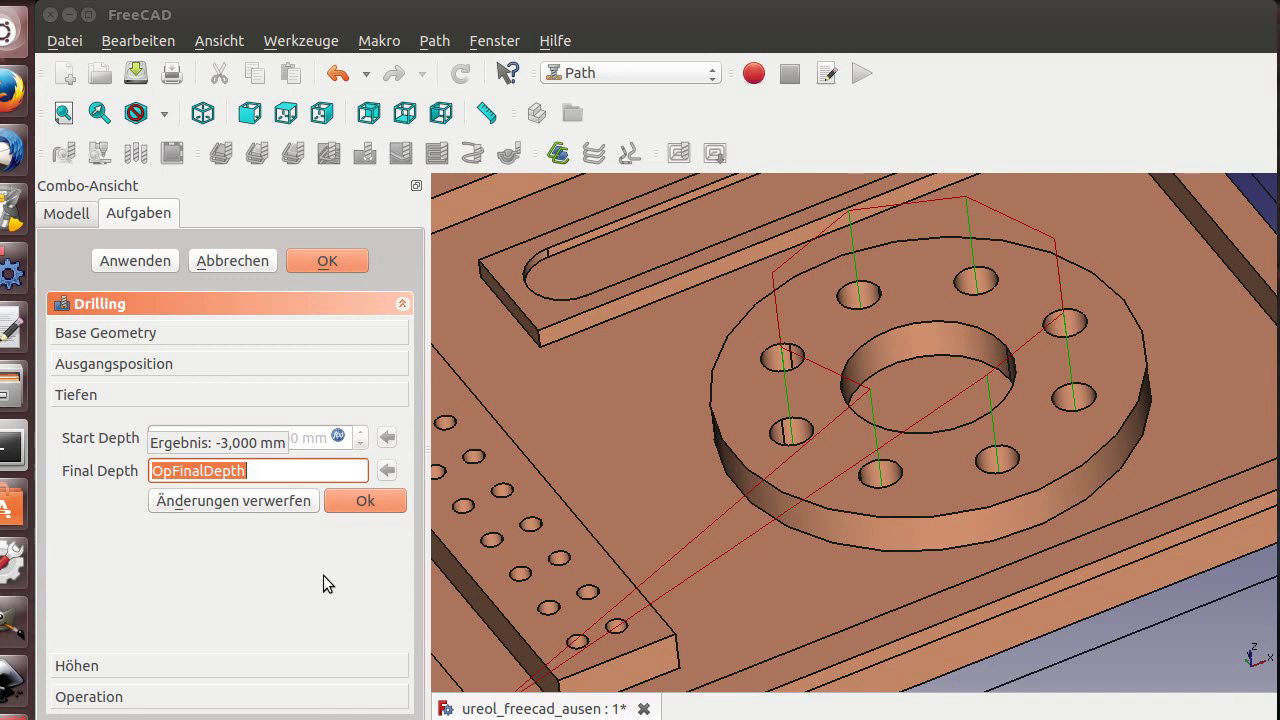
text(-1,5)
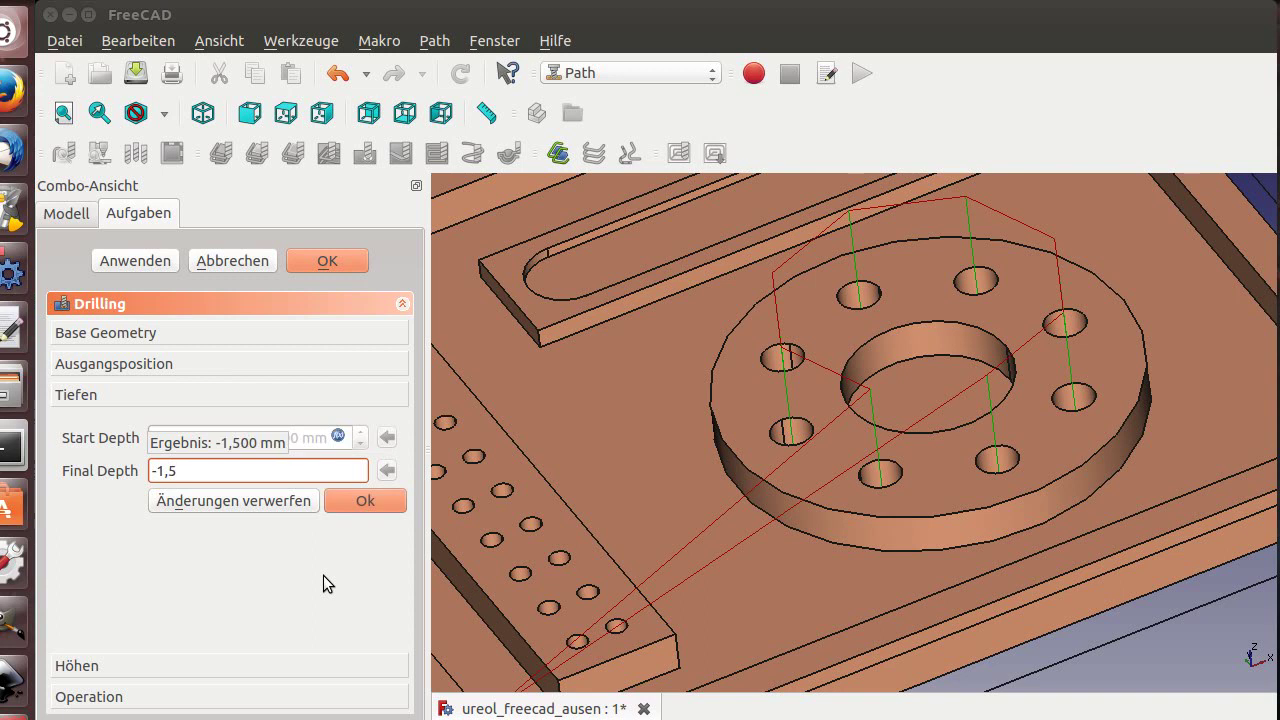
key(Return)
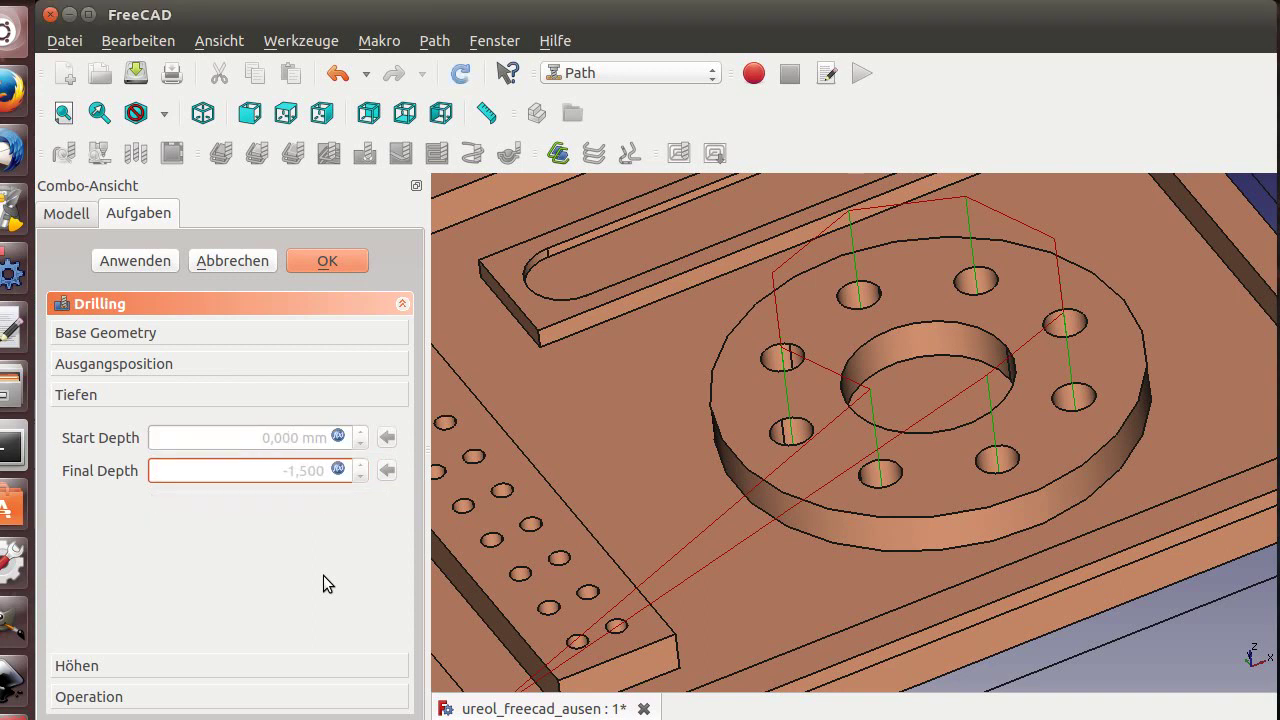
Confirm the 3 mm safe height and 5 mm clearance height, then apply and close the operation.
click(70, 670)
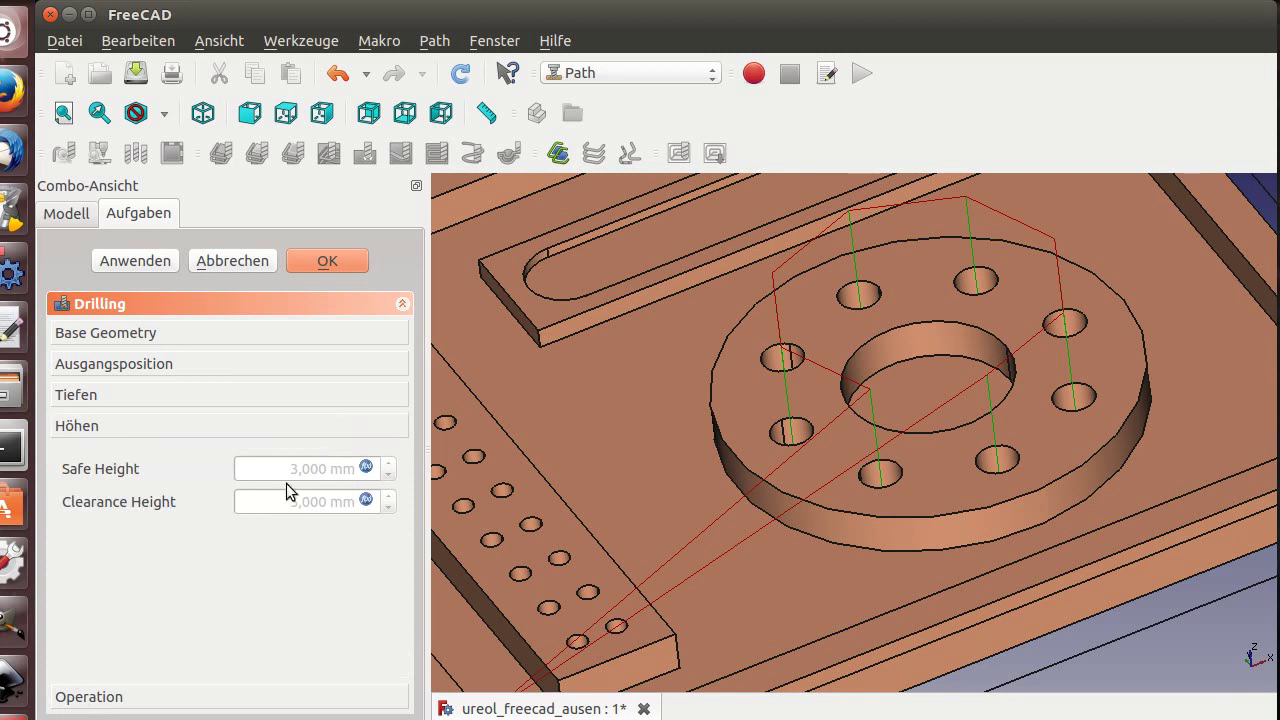
click(366, 467)
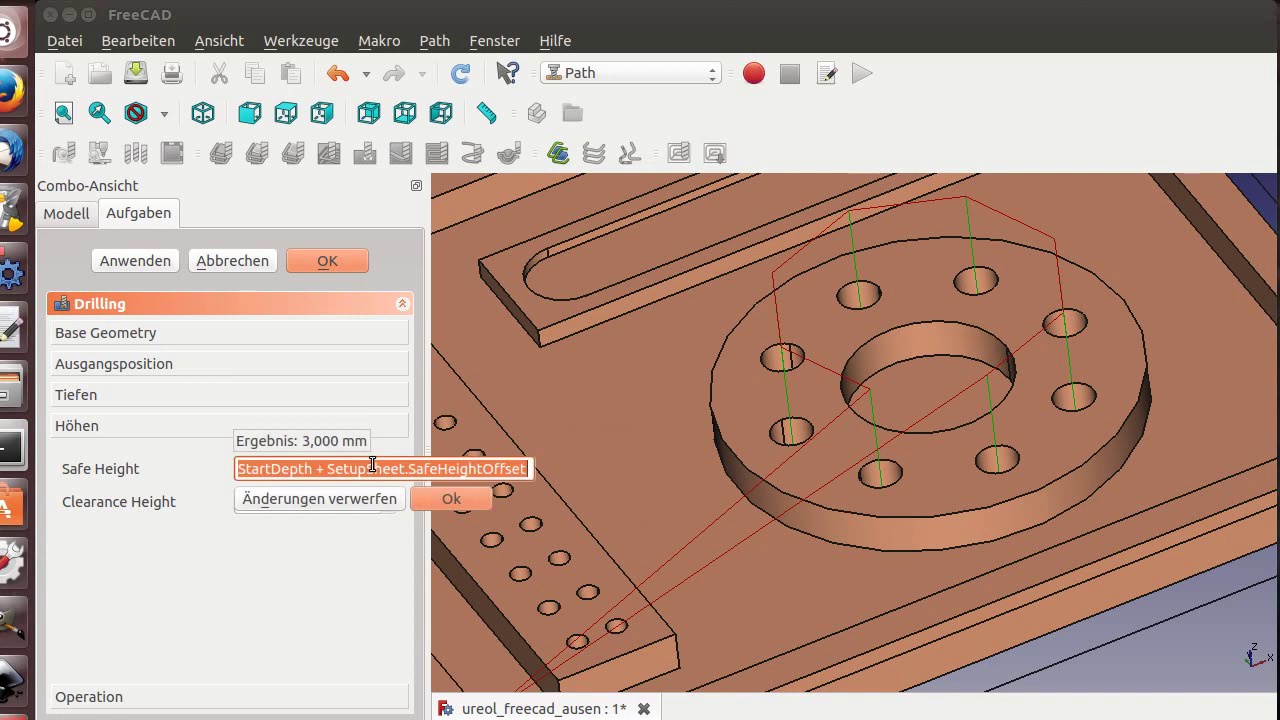
key(Return)
click(364, 500)
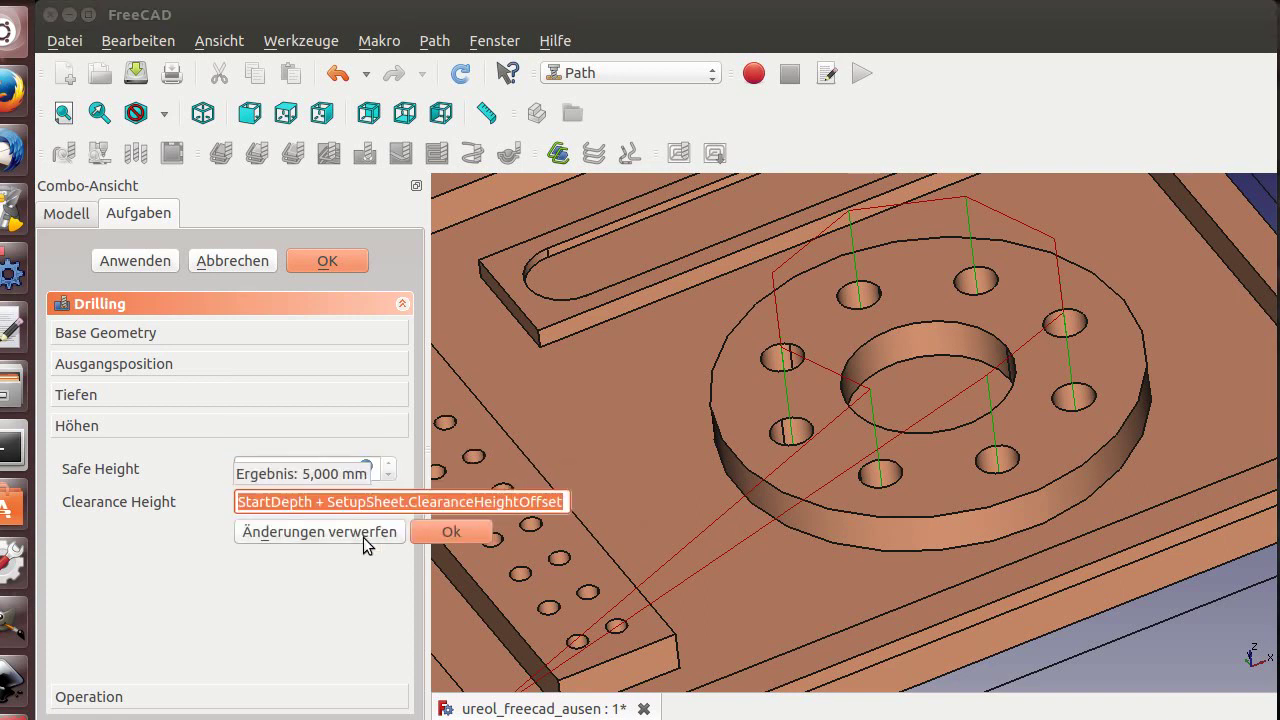
key(Return)
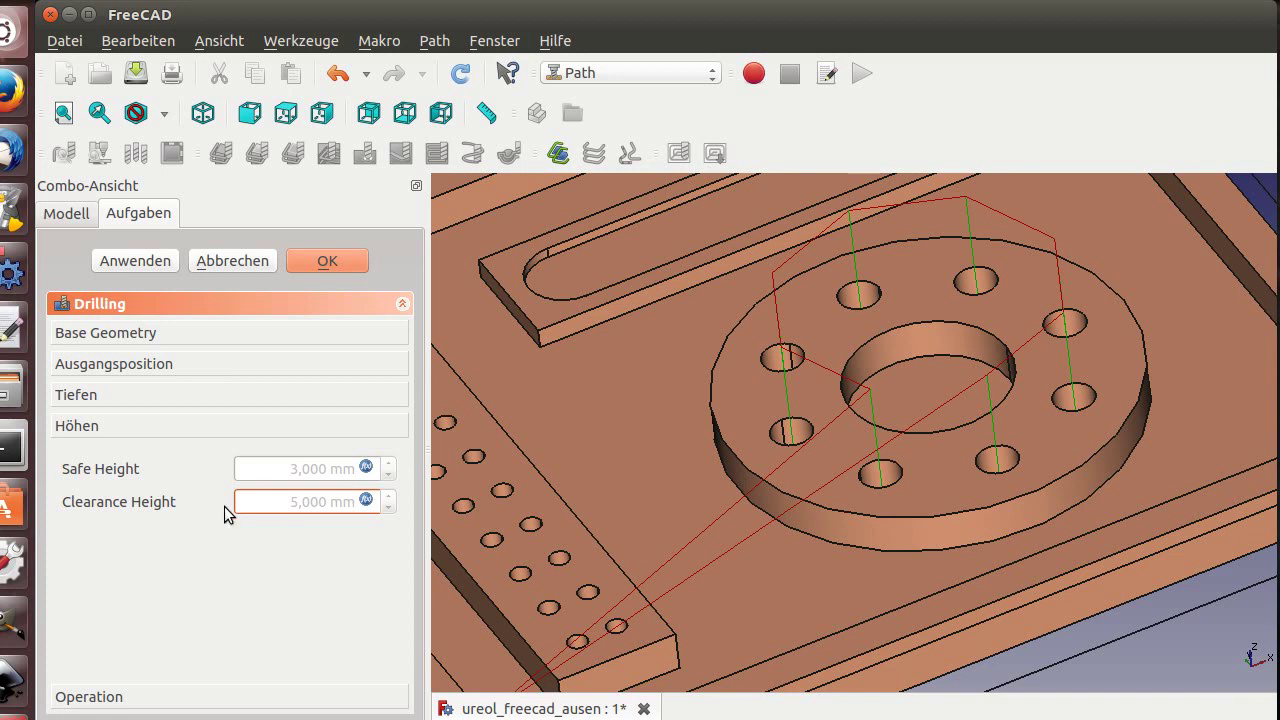
click(130, 263)
click(326, 262)
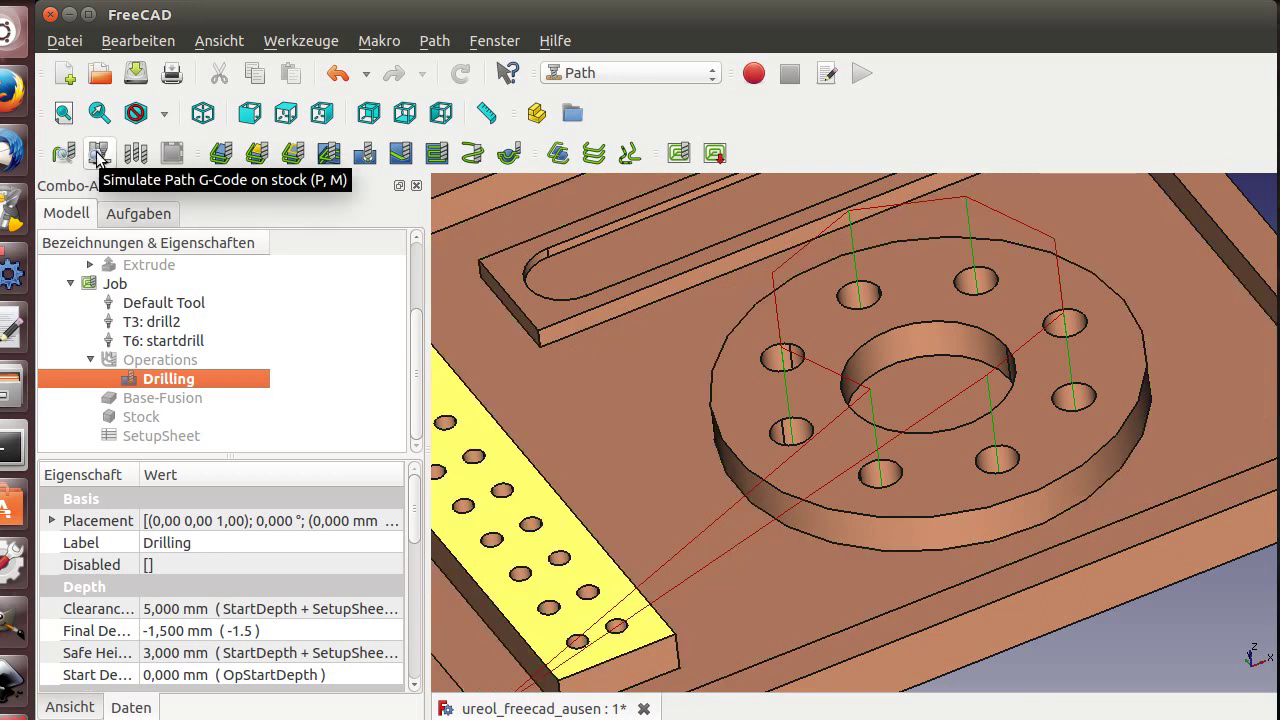
Run the Path Simulator on the drilling job and close it keeping the cut result.
click(97, 153)
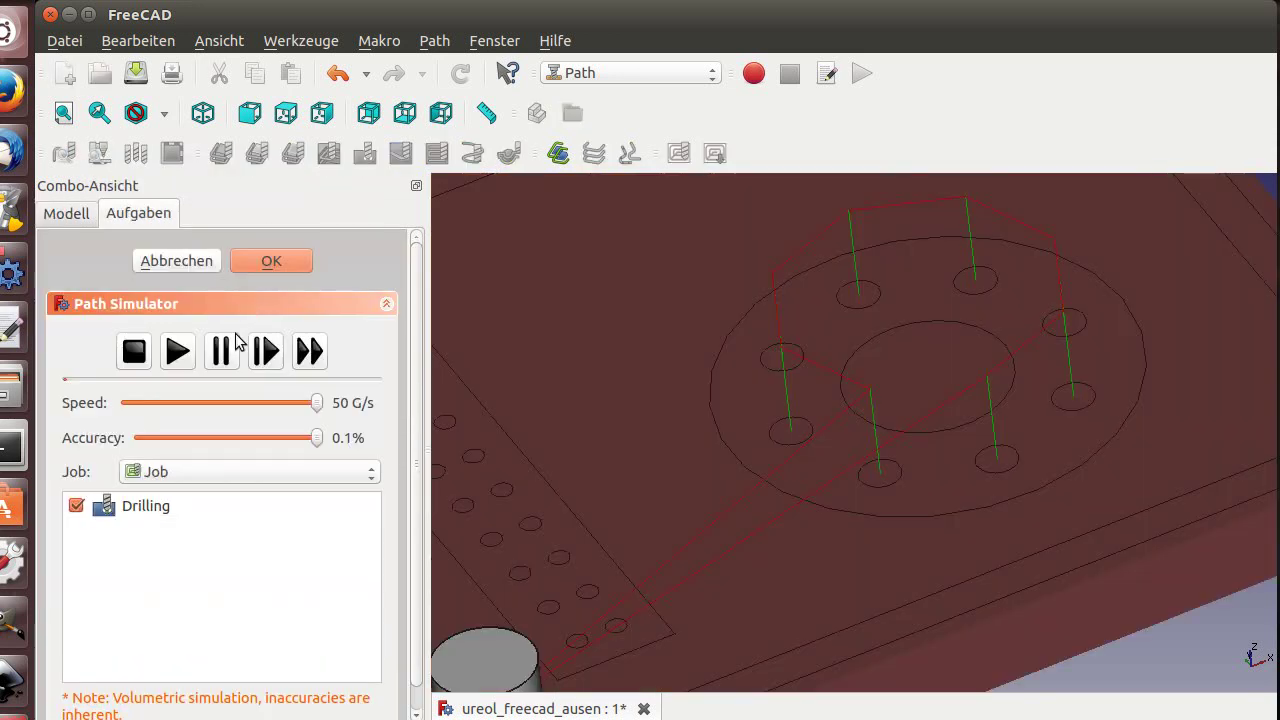
click(177, 350)
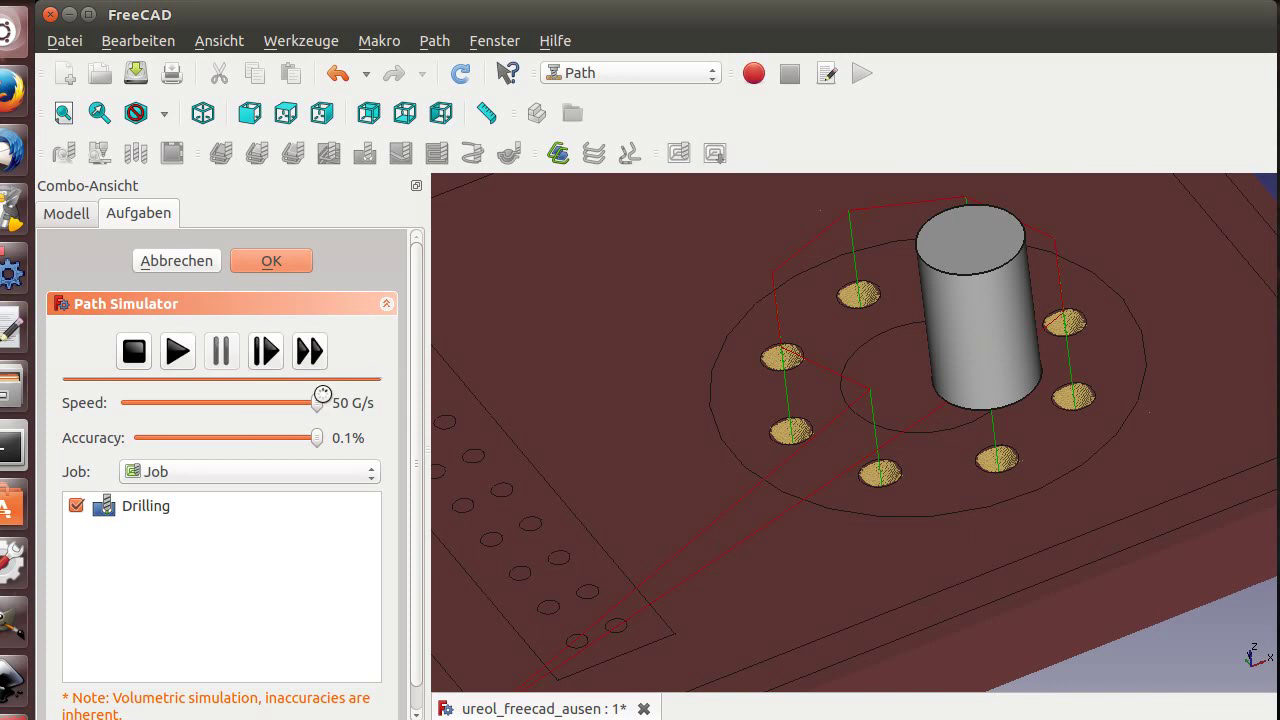
click(250, 256)
Inspect the spot-drilled holes, then delete the CutMaterial simulation mesh from the tree.
scroll(815, 490, up, 5)
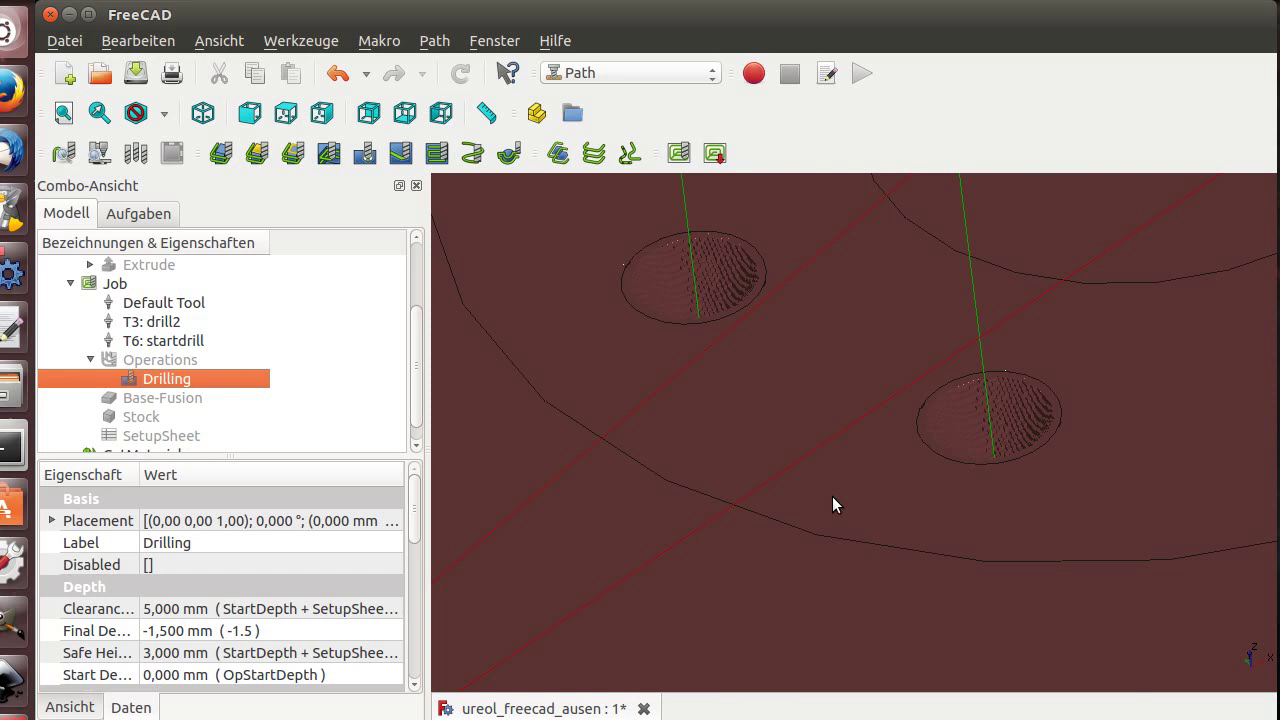
scroll(832, 496, down, 2)
middle_drag(832, 496, 740, 443)
scroll(772, 470, up, 5)
scroll(772, 466, down, 5)
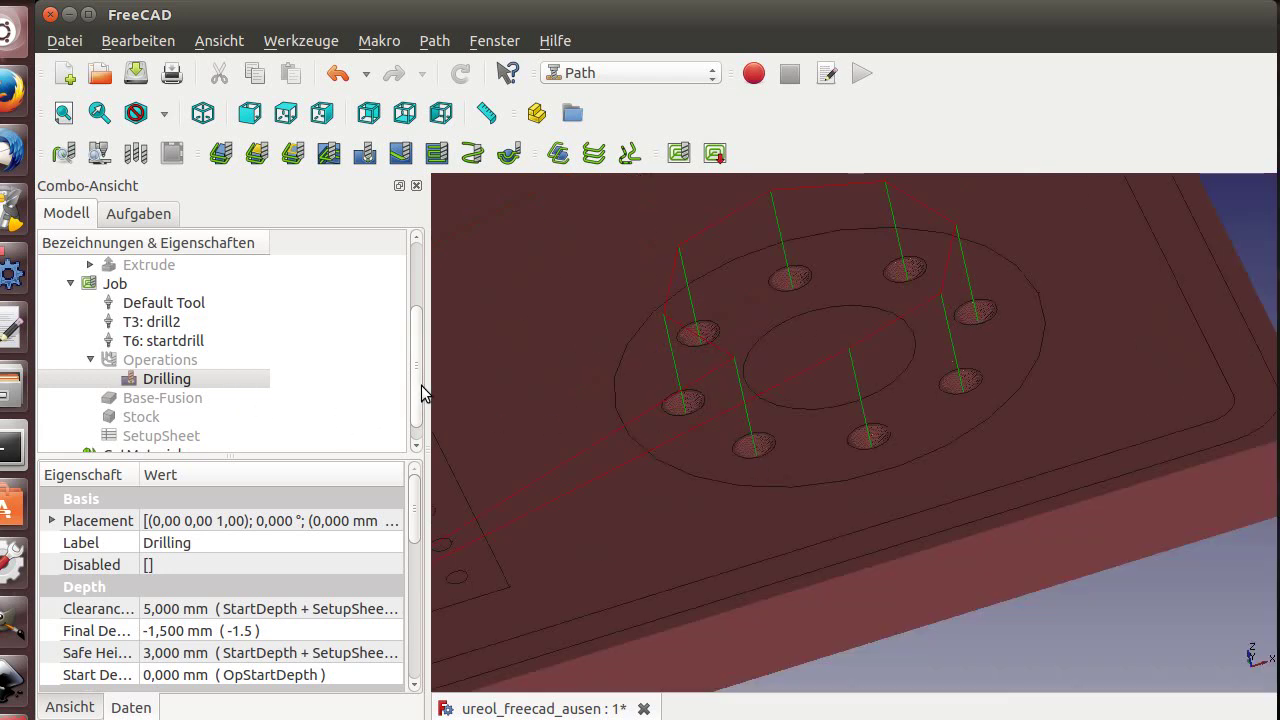
click(415, 448)
click(137, 437)
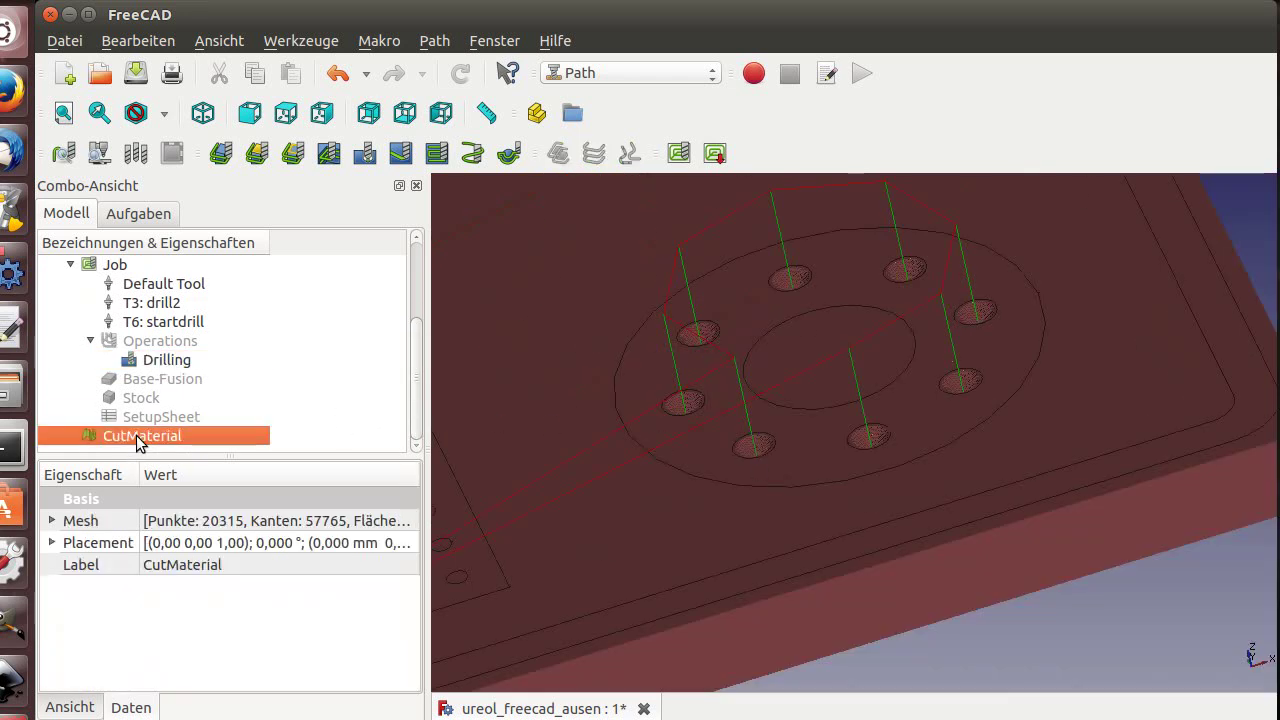
key(Delete)
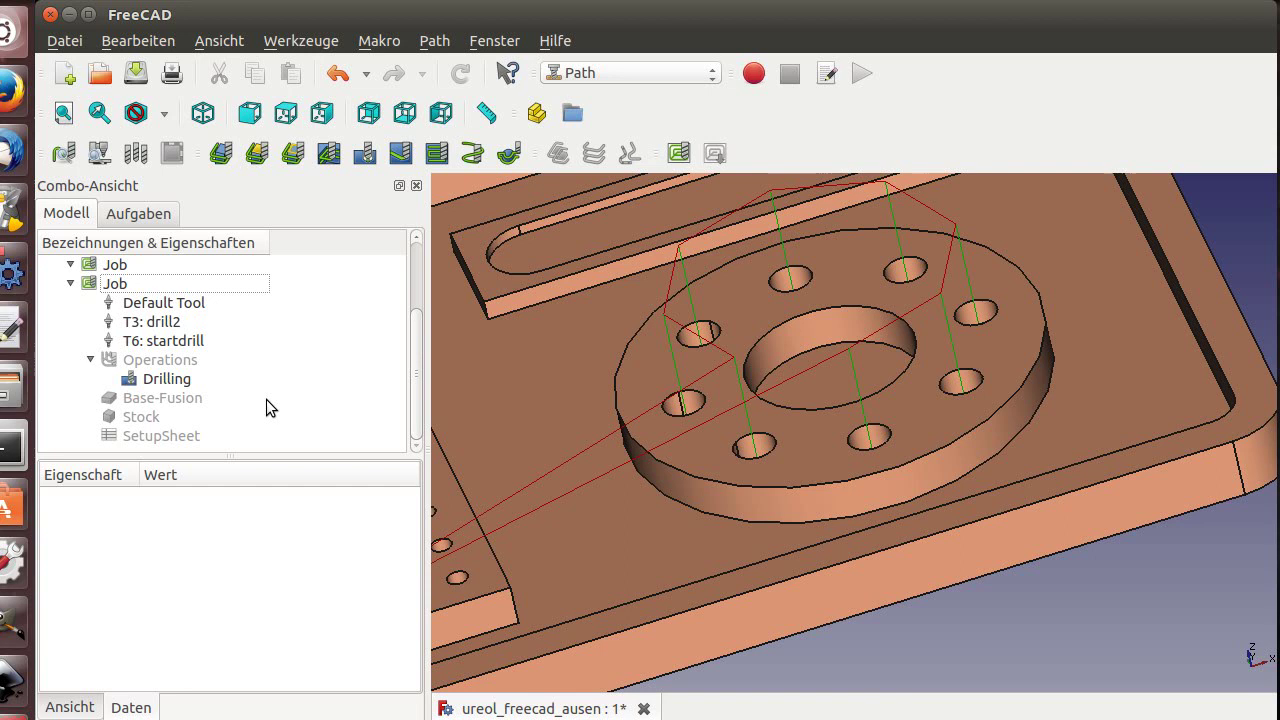
Select the edges of all eight ring holes for a new drilling operation.
click(679, 408)
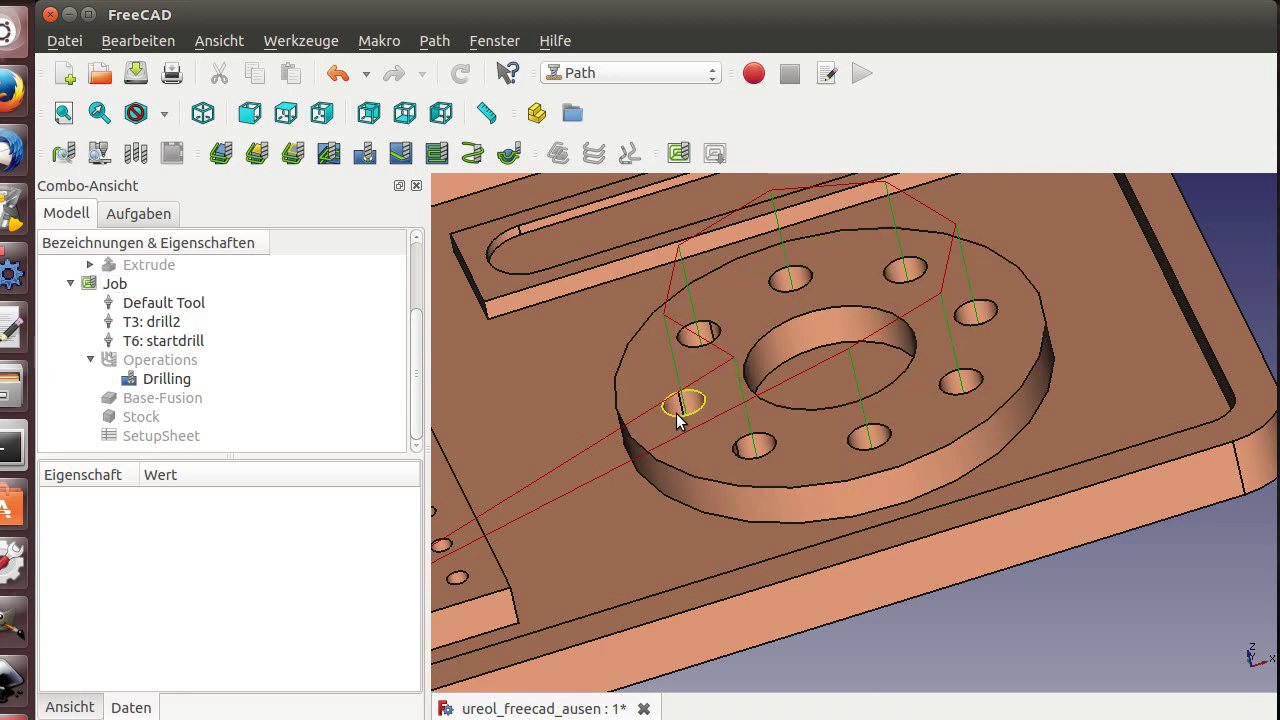
click(695, 345)
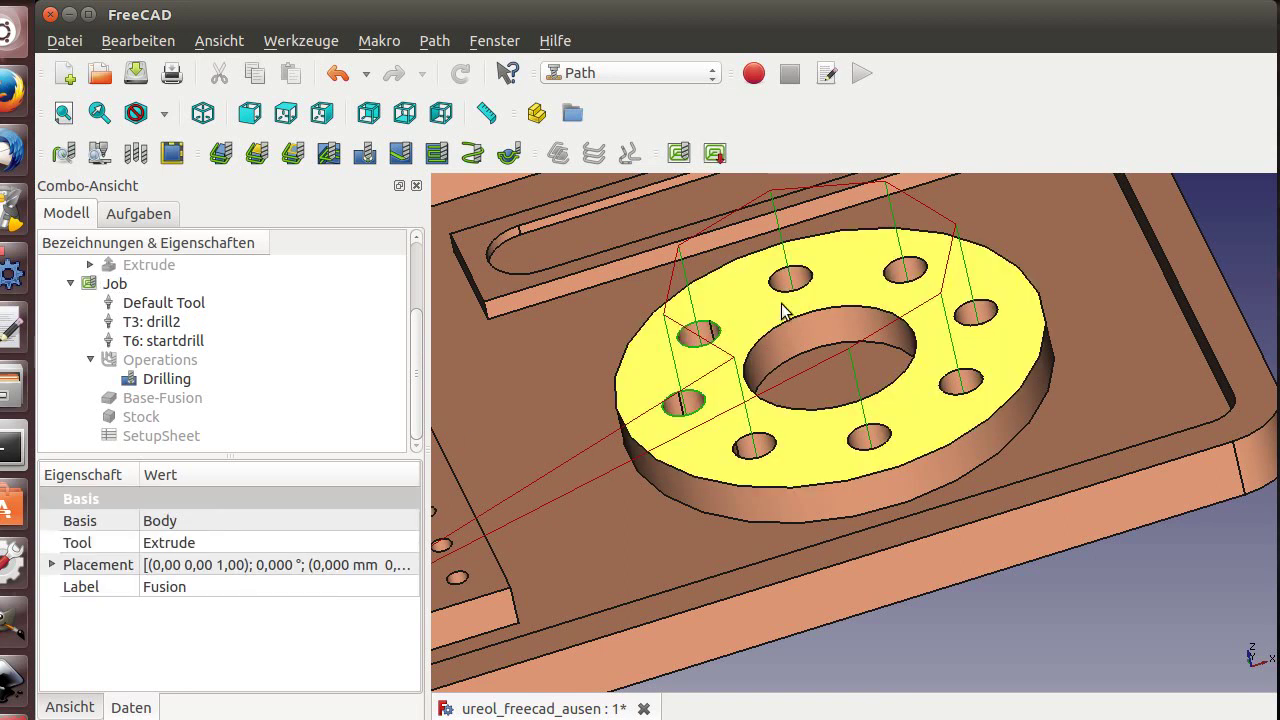
click(786, 291)
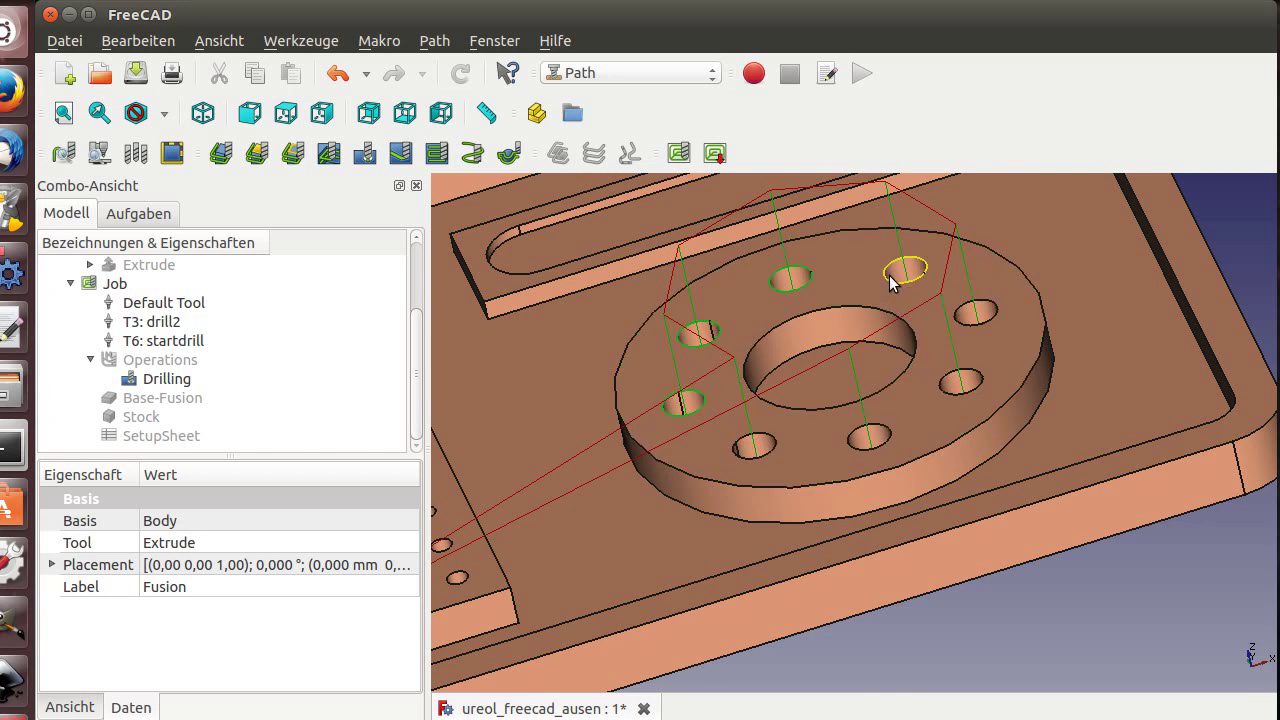
click(889, 275)
click(970, 321)
click(974, 367)
click(877, 450)
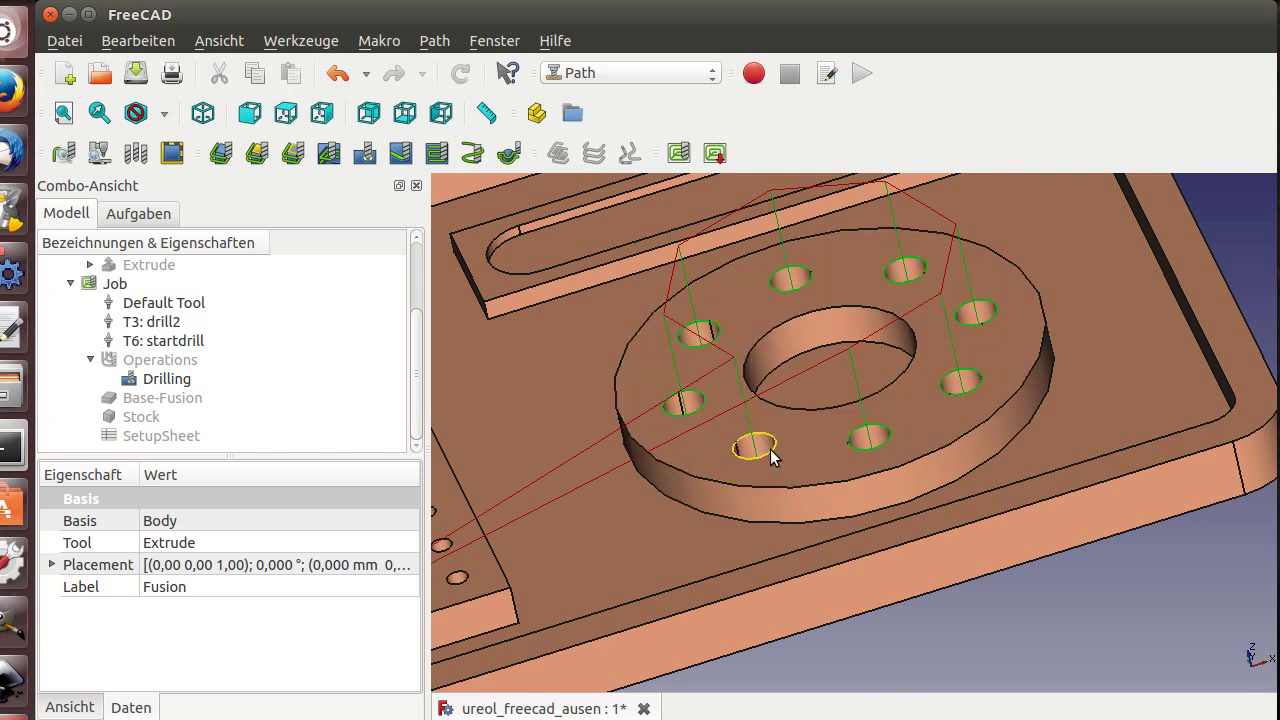
click(770, 449)
Create Drilling001 on the selected holes with tool controller T3: drill2 and 5 mm retract height.
click(364, 153)
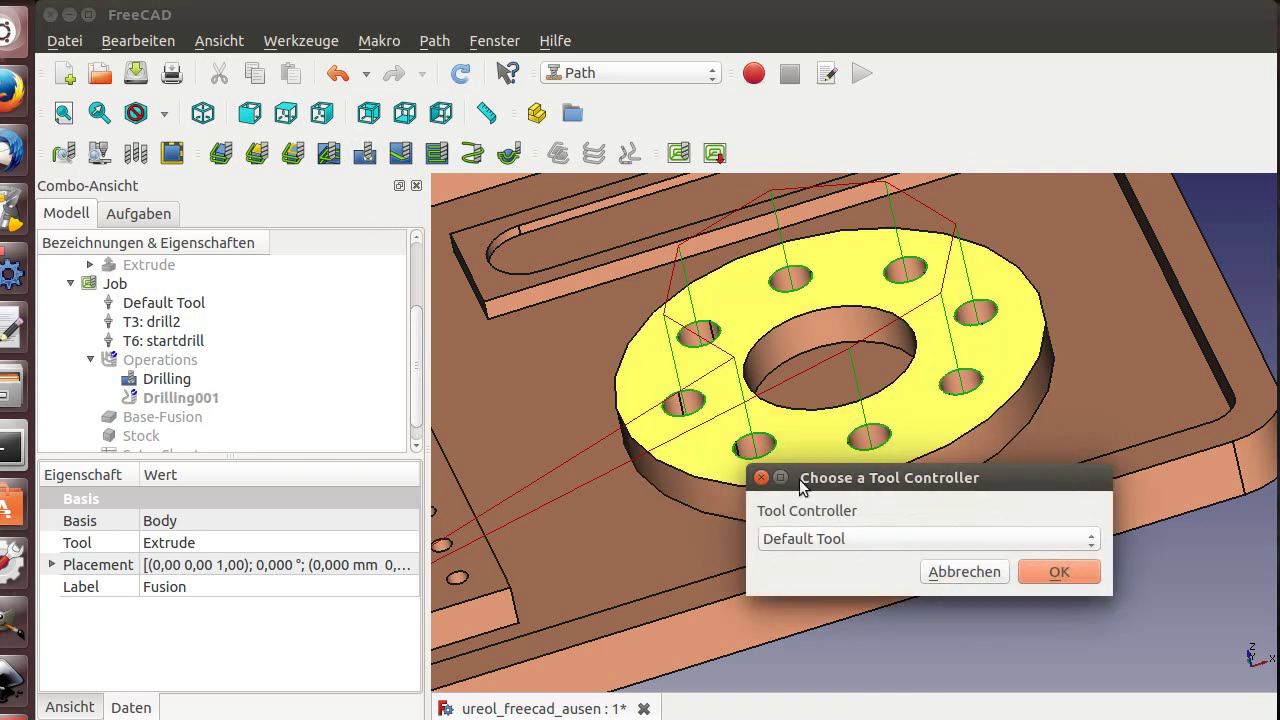
click(830, 540)
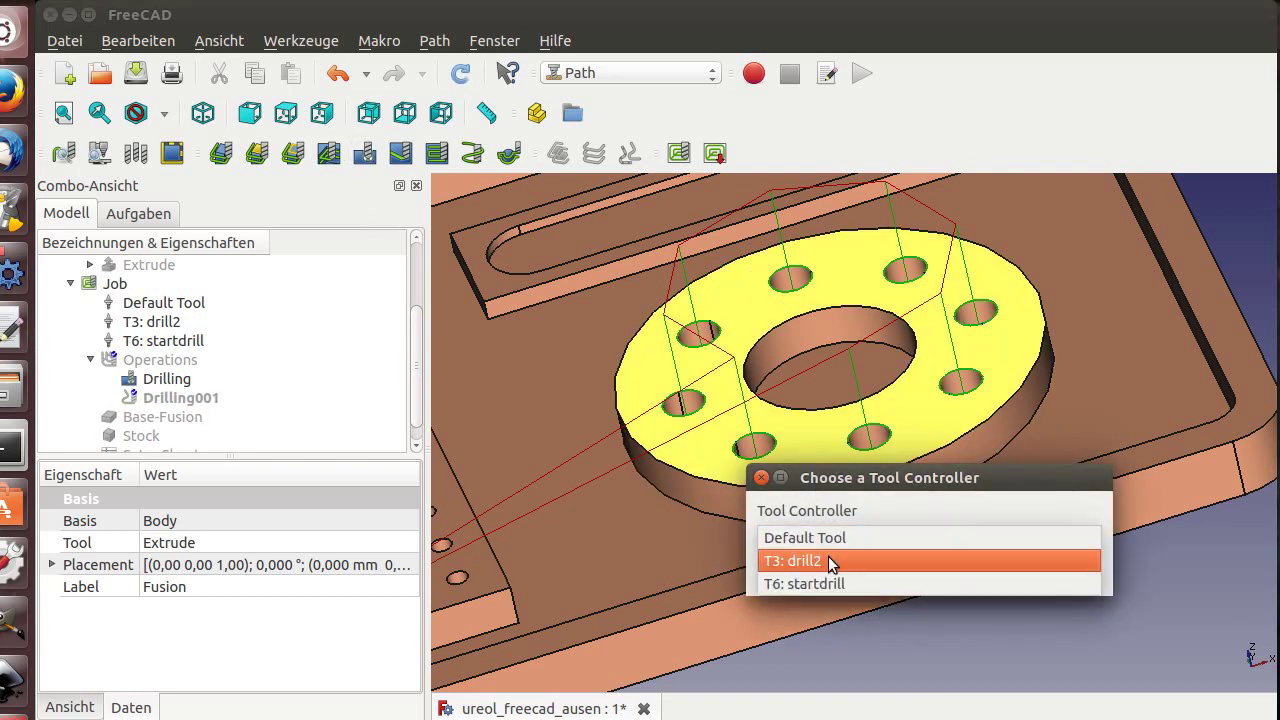
click(828, 561)
click(1052, 576)
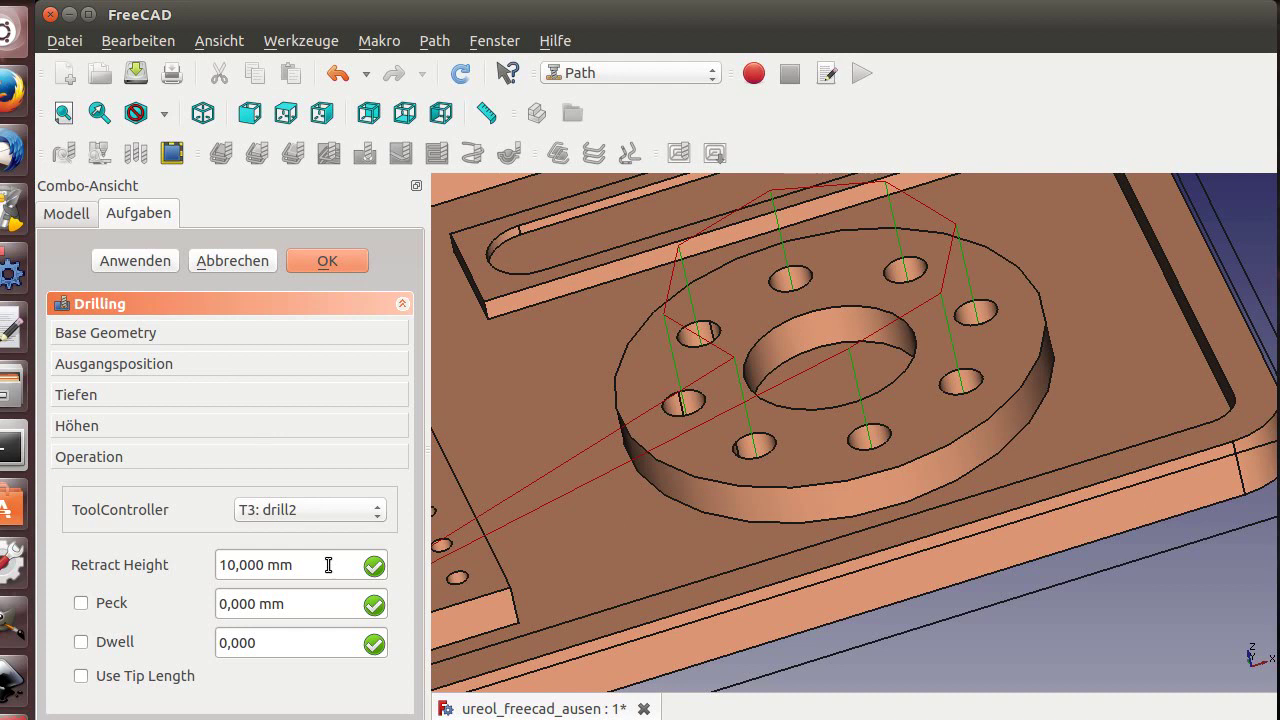
triple_click(323, 565)
text(5)
key(Return)
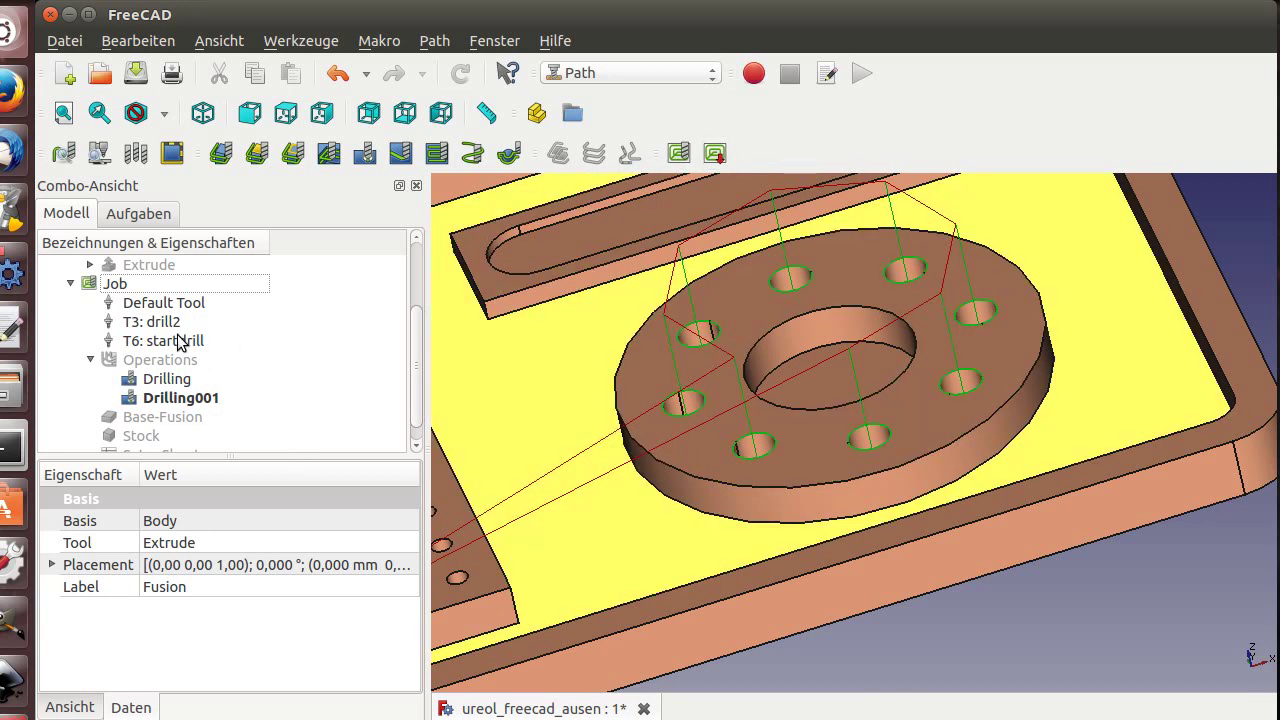
Post-process the Job to G-code saved as vid_08.ngc in the ngc folder.
click(100, 286)
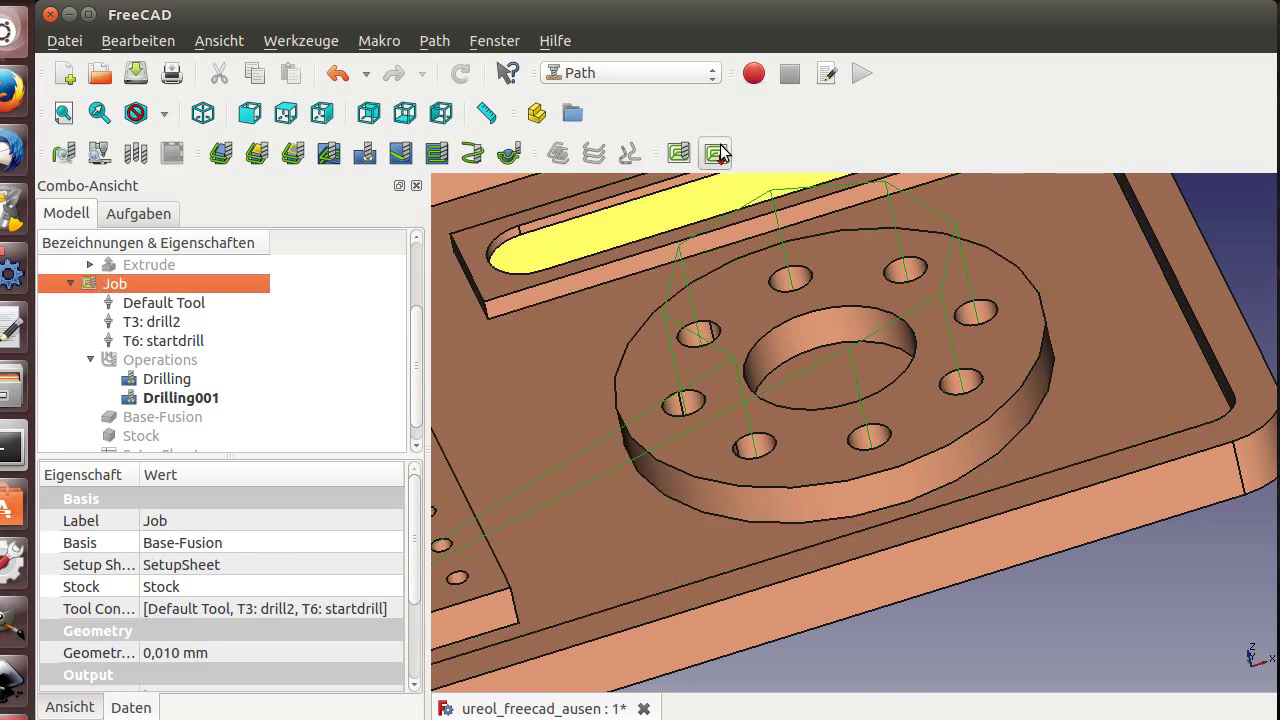
click(718, 152)
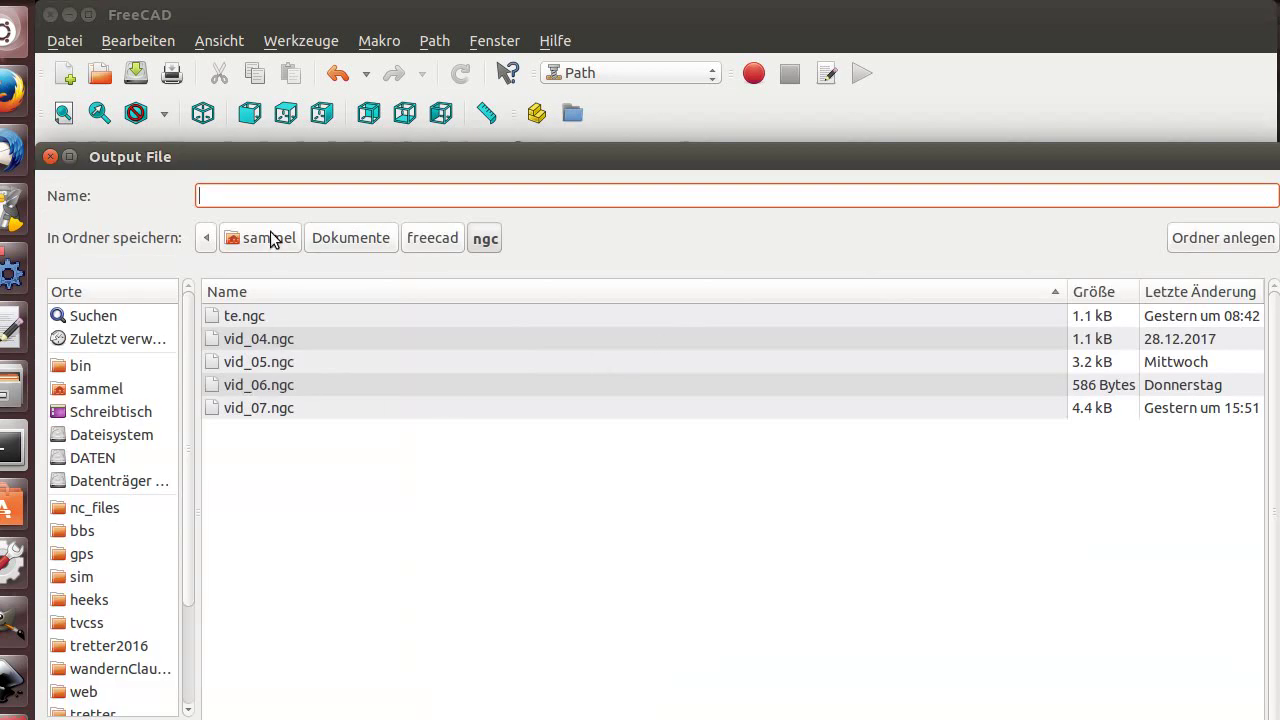
click(245, 408)
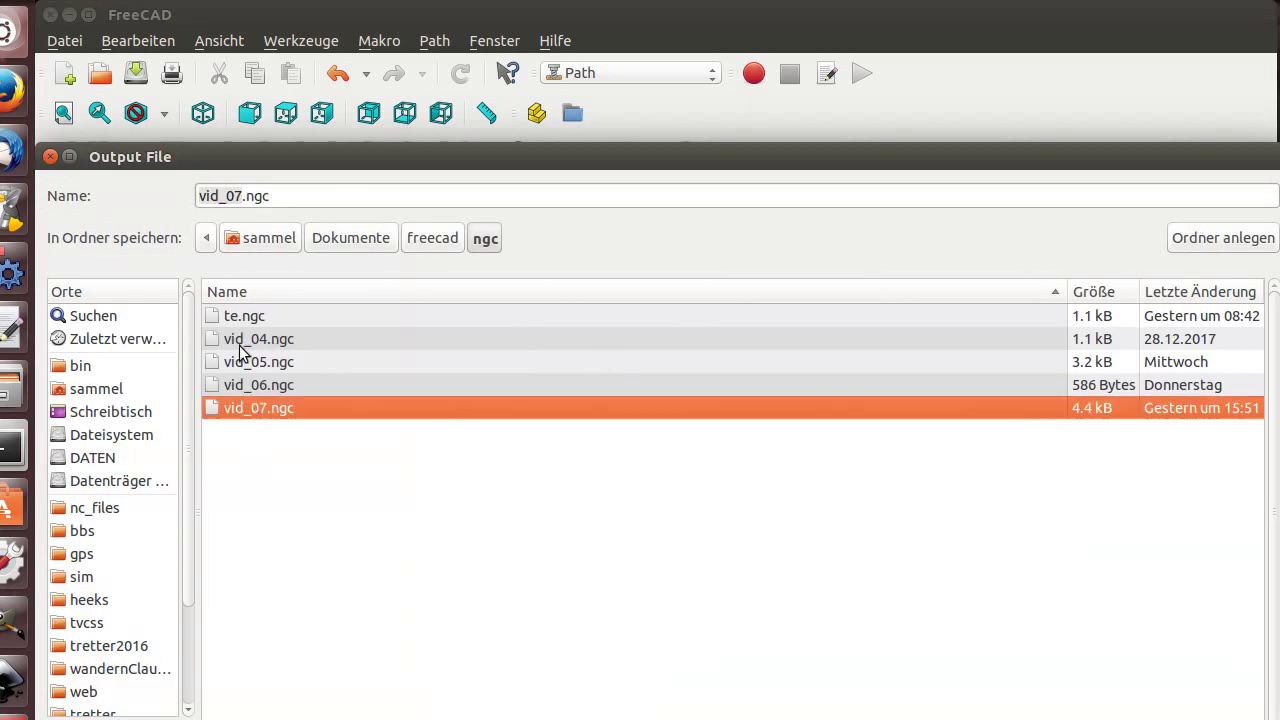
click(232, 197)
text(8)
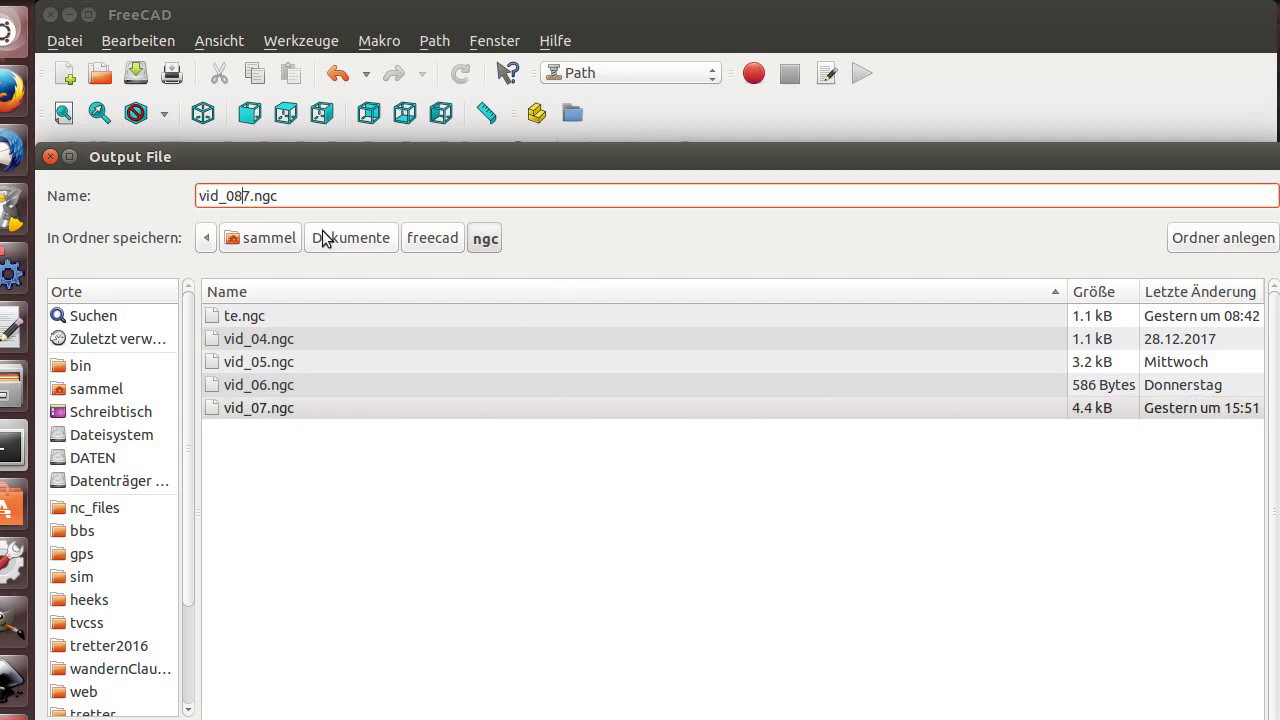
key(Delete)
key(Return)
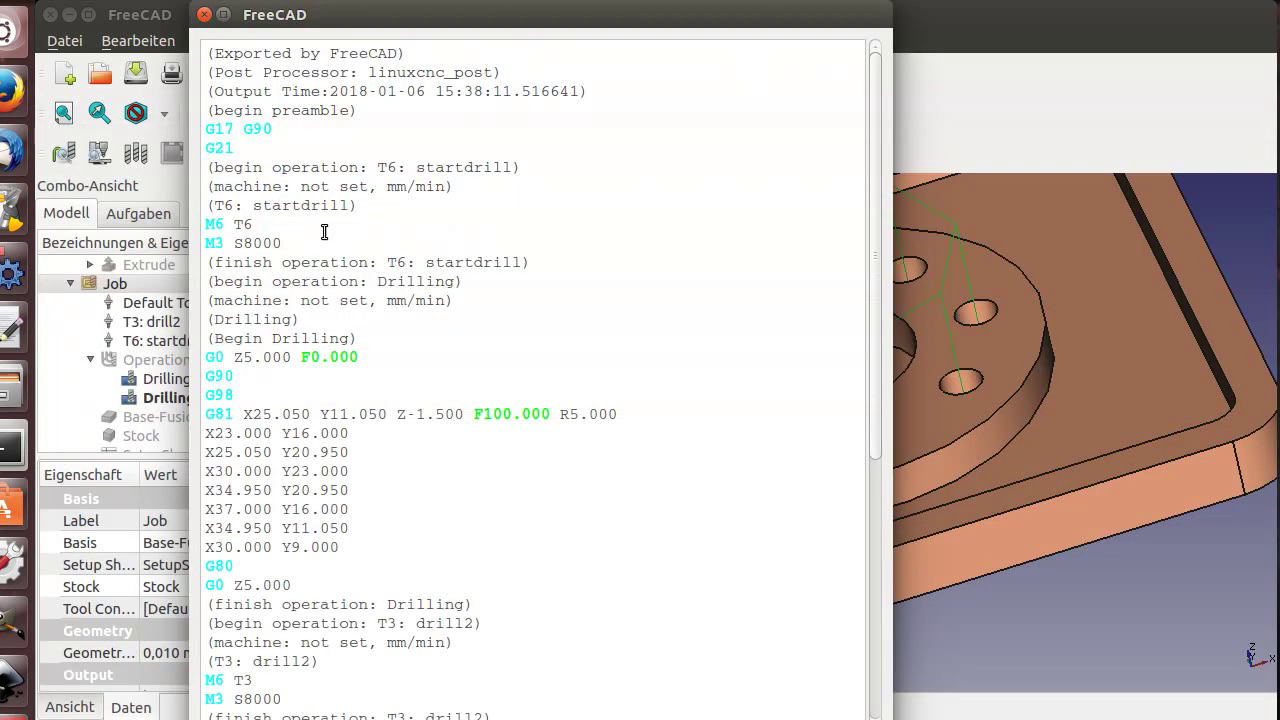
Scroll through the generated G-code output to review both drilling operations.
scroll(340, 405, down, 2)
scroll(283, 295, down, 2)
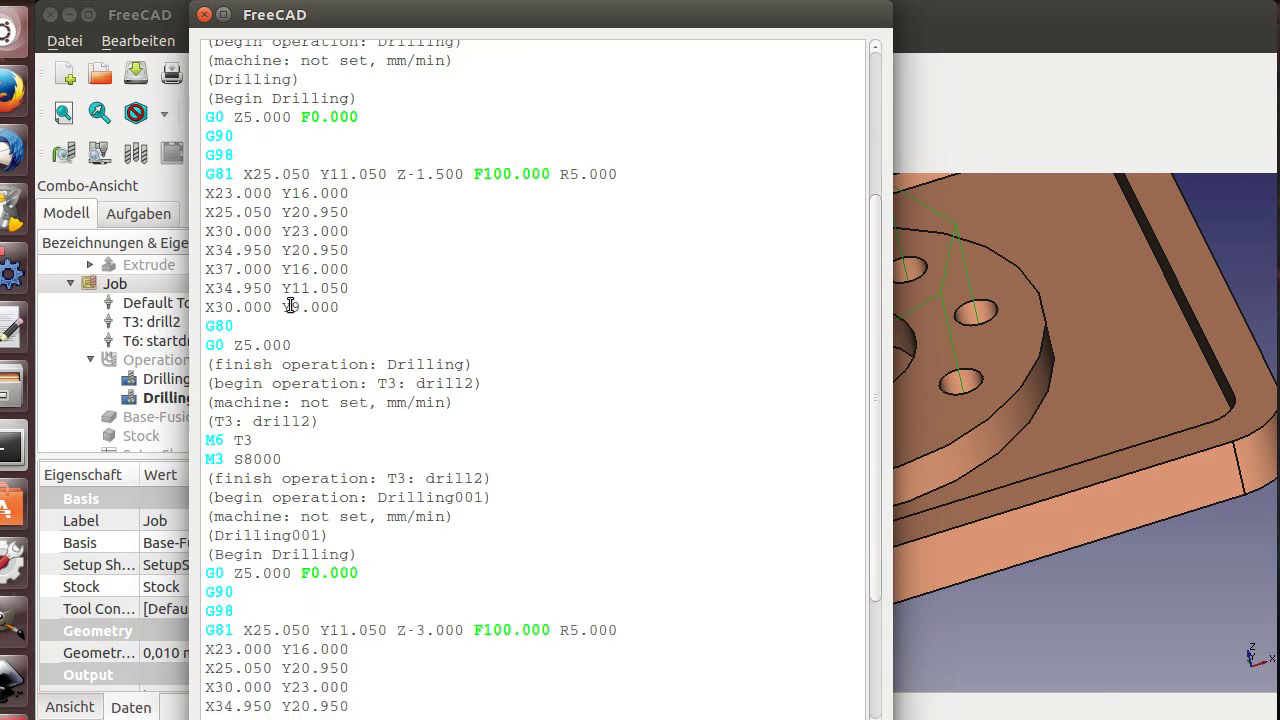
scroll(289, 305, down, 1)
scroll(268, 387, down, 1)
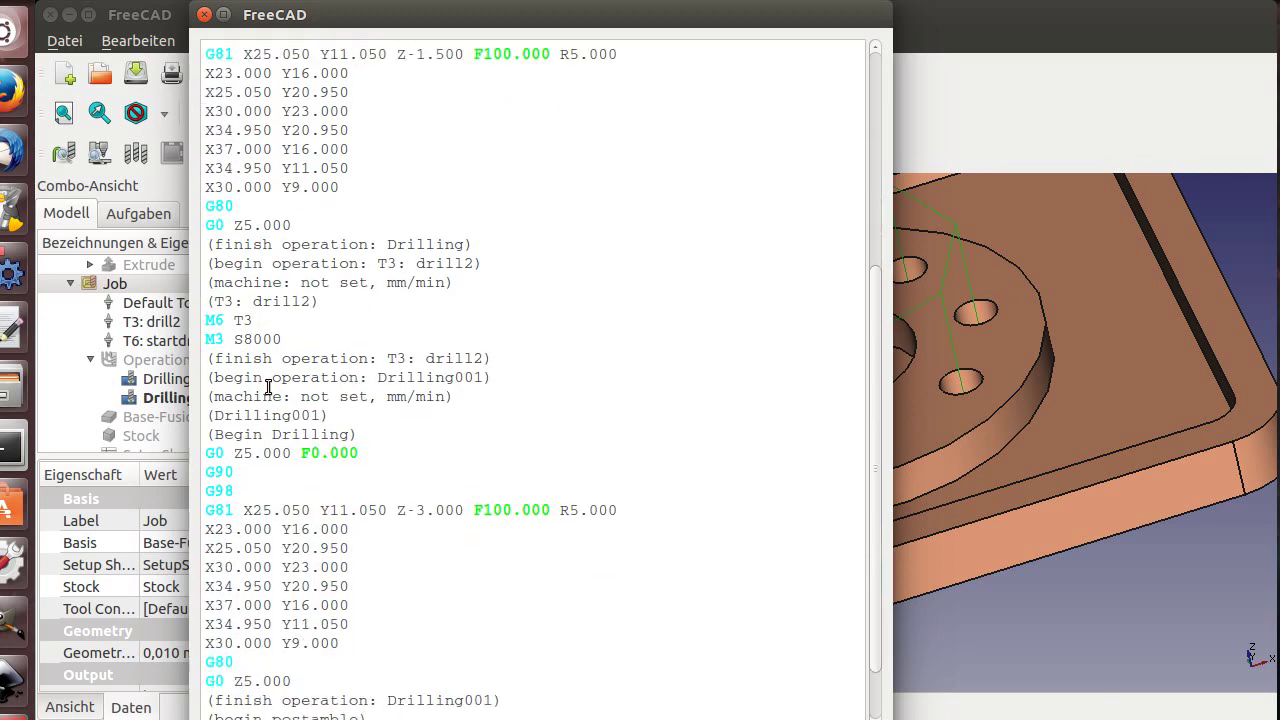
scroll(268, 387, down, 2)
Turn on peck drilling in Drilling001 with a 1 mm peck depth.
click(800, 716)
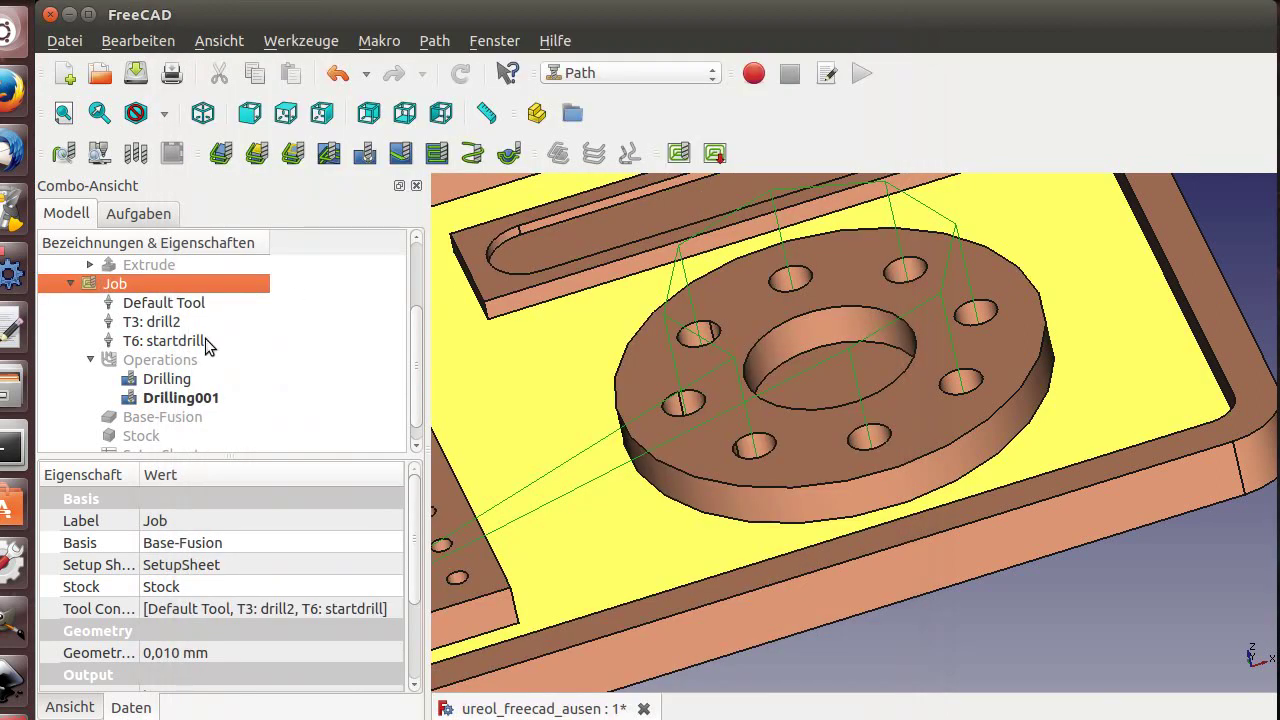
double_click(172, 397)
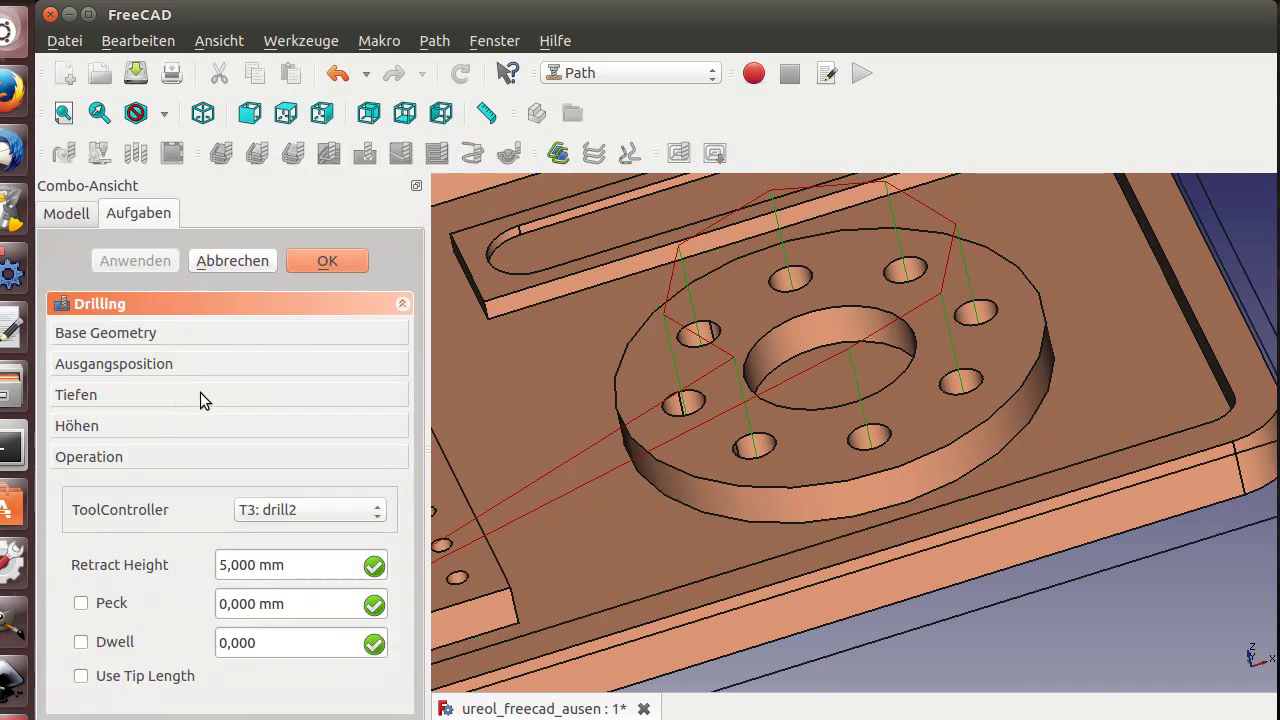
click(81, 603)
click(373, 606)
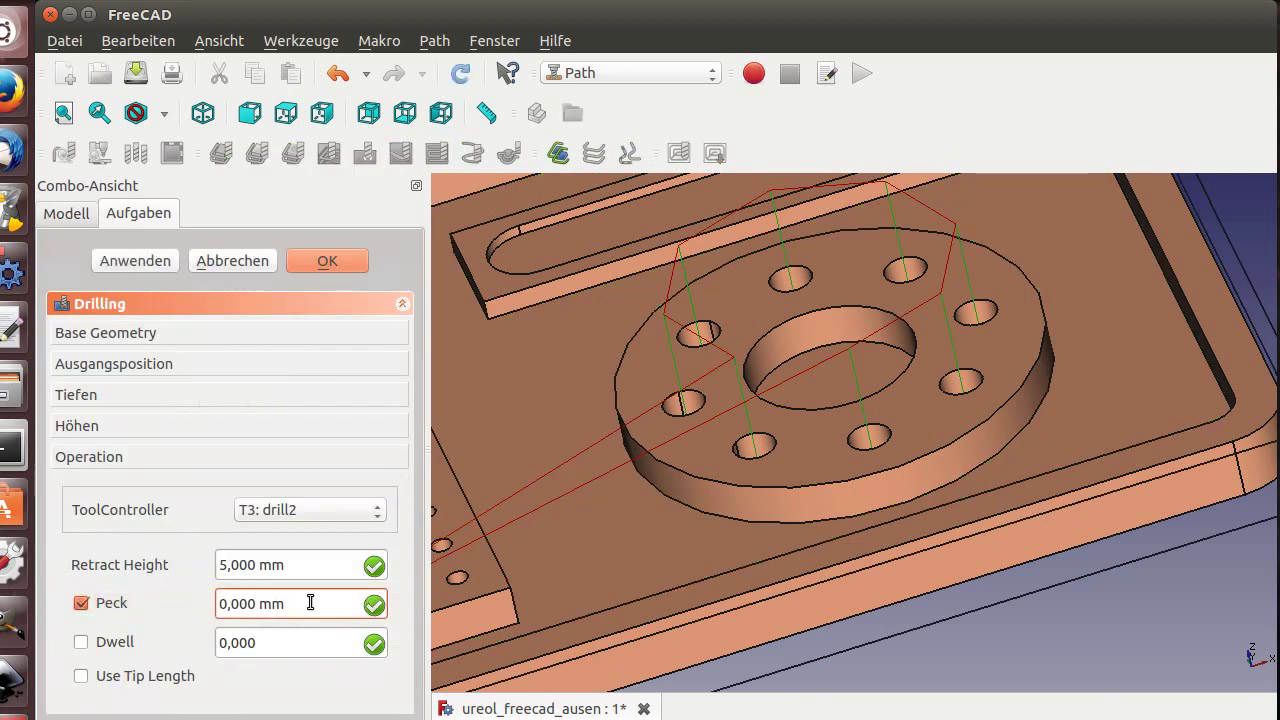
drag(309, 603, 132, 577)
text(1)
key(Return)
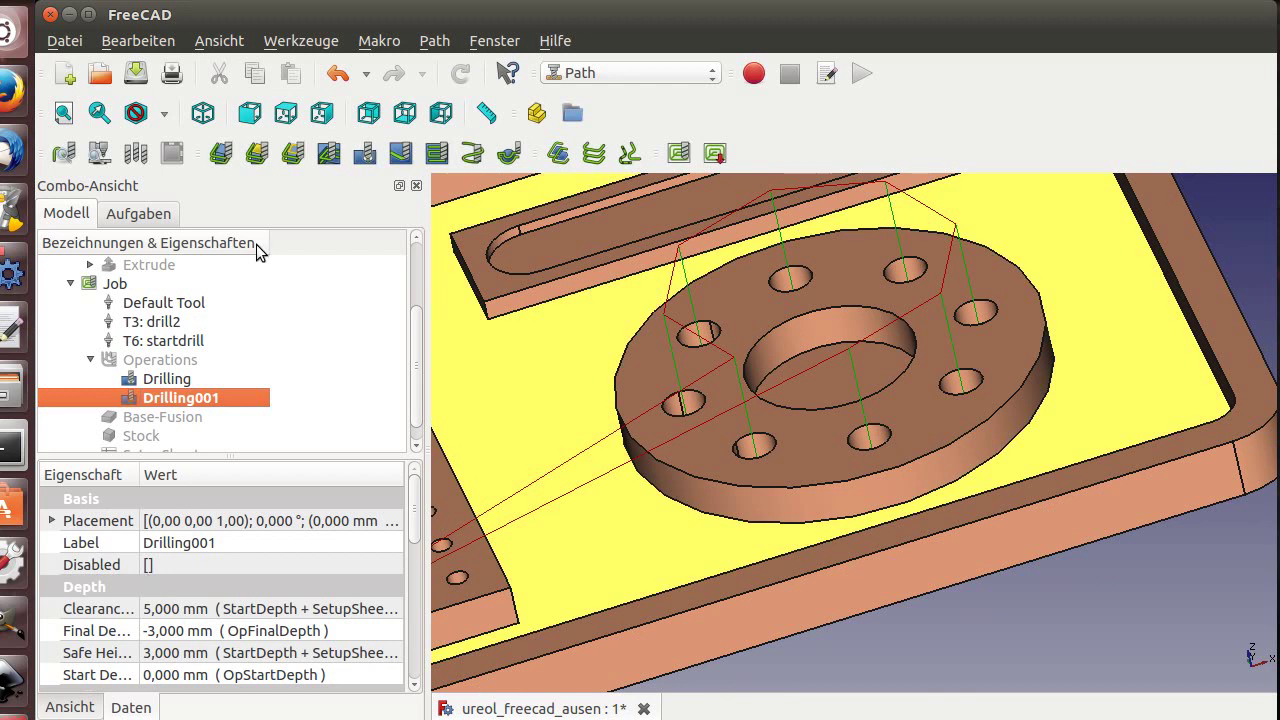
Post-process the Job again, overwriting vid_08.ngc with the new G-code.
click(115, 284)
click(713, 152)
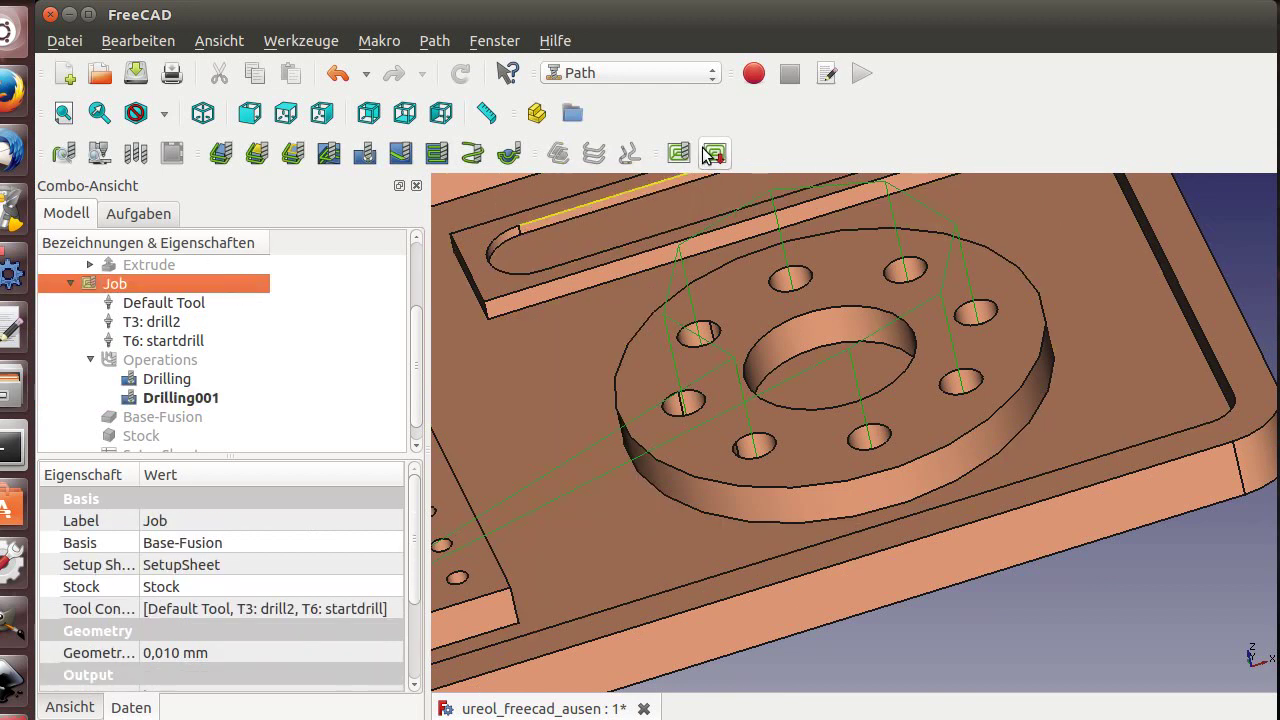
click(230, 432)
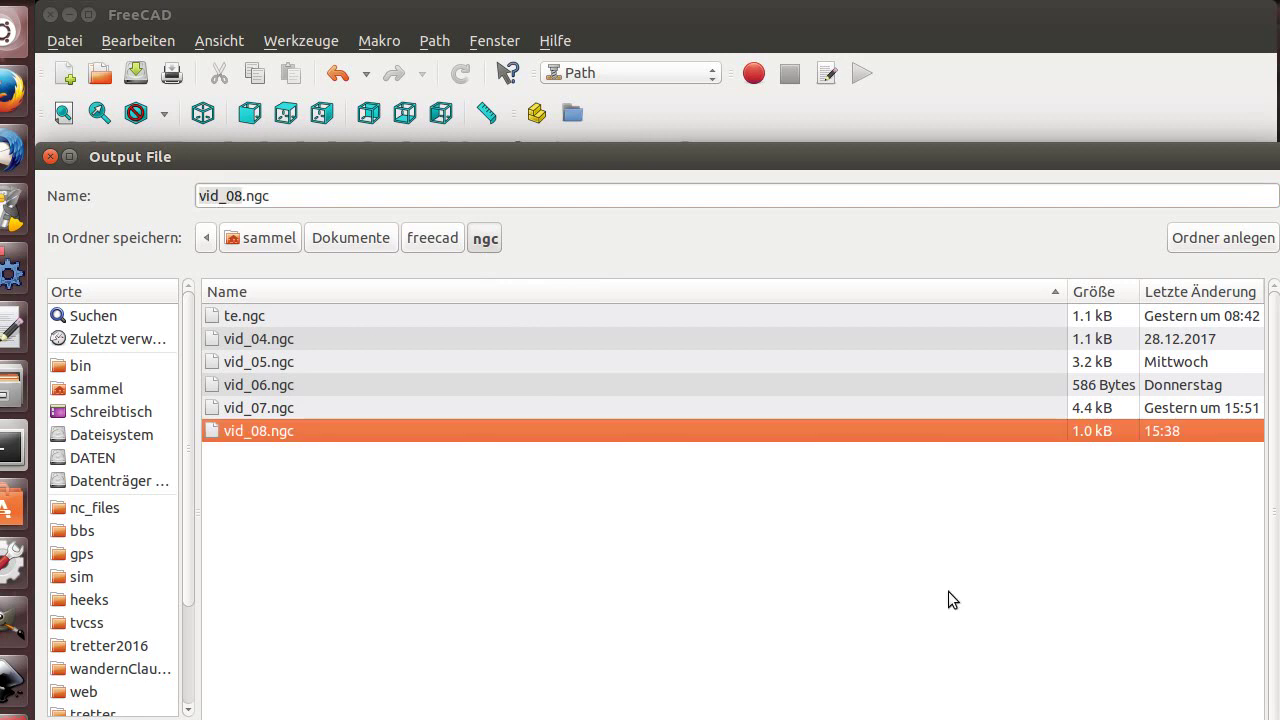
key(Return)
click(818, 569)
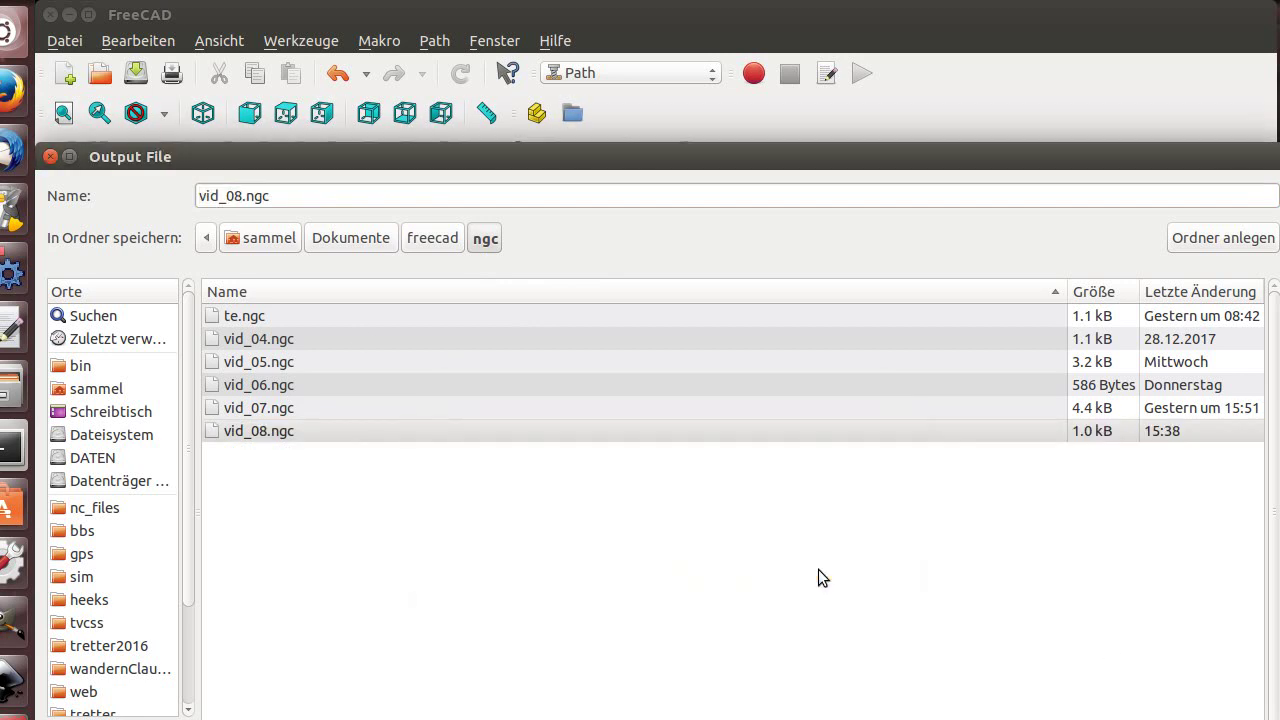
Check the G83 peck cycle with Q1.000 in the G-code, then close the preview.
scroll(523, 540, down, 5)
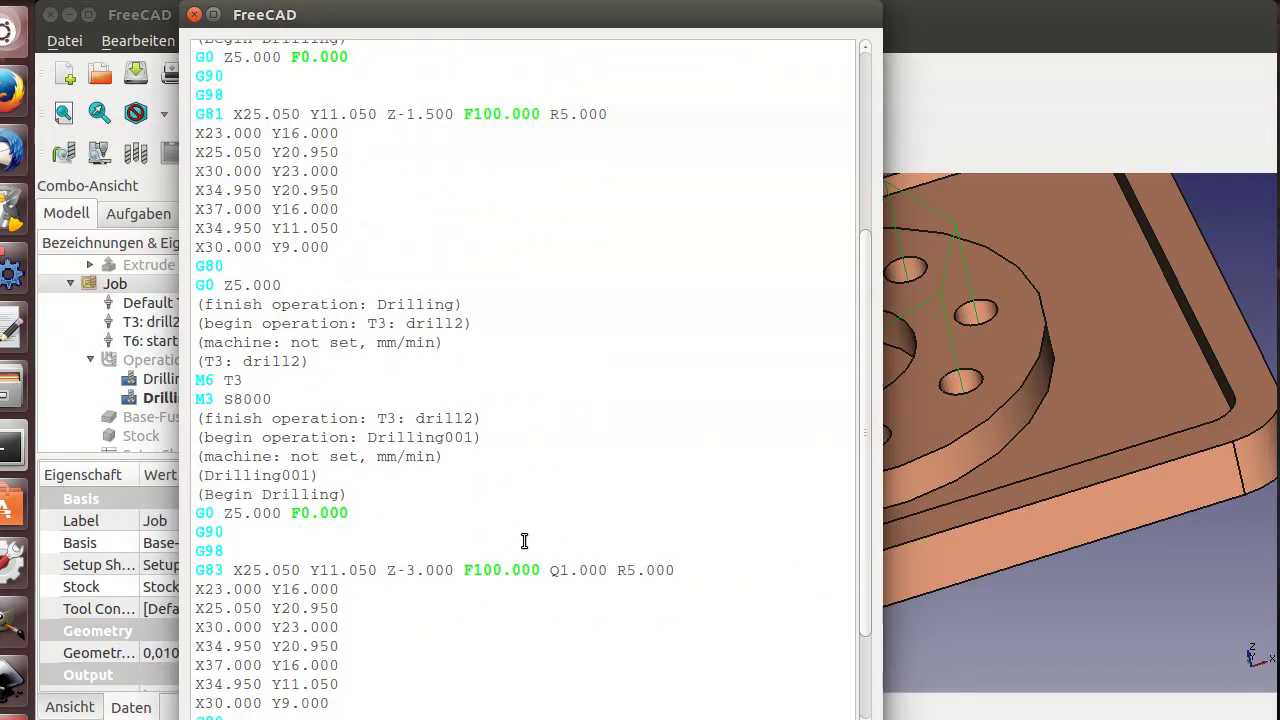
drag(253, 571, 179, 576)
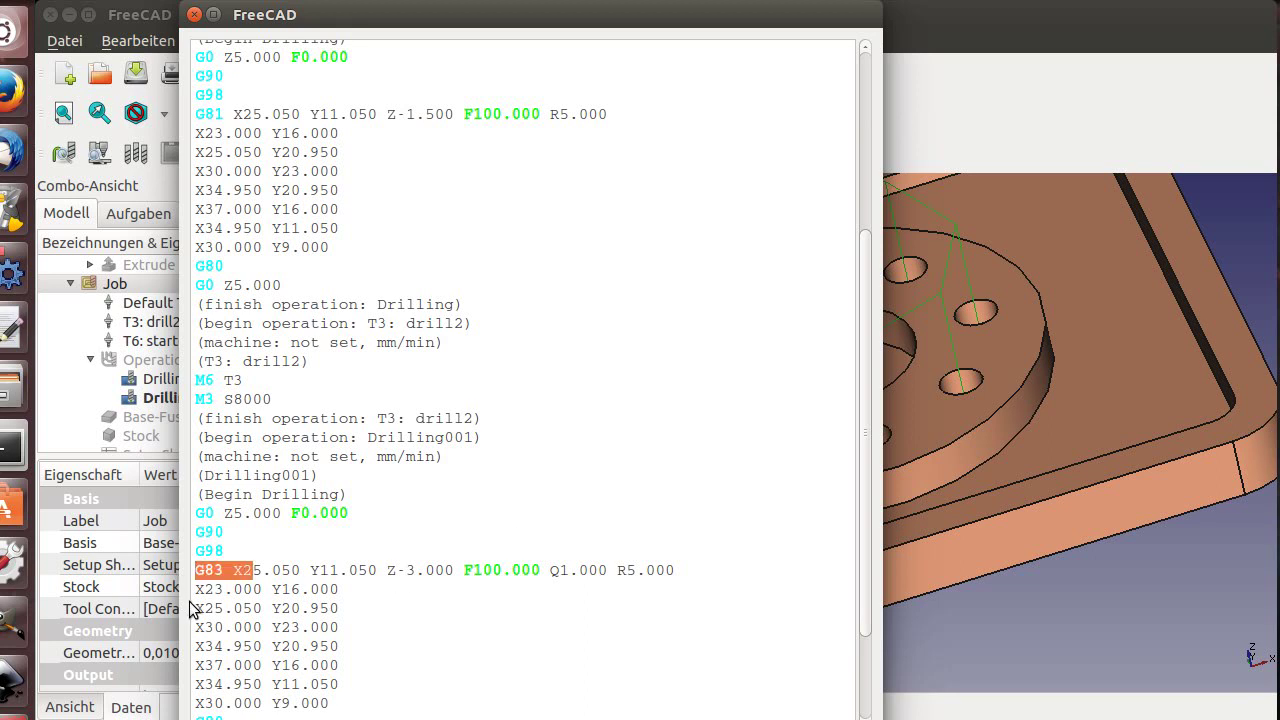
click(216, 609)
scroll(414, 626, down, 1)
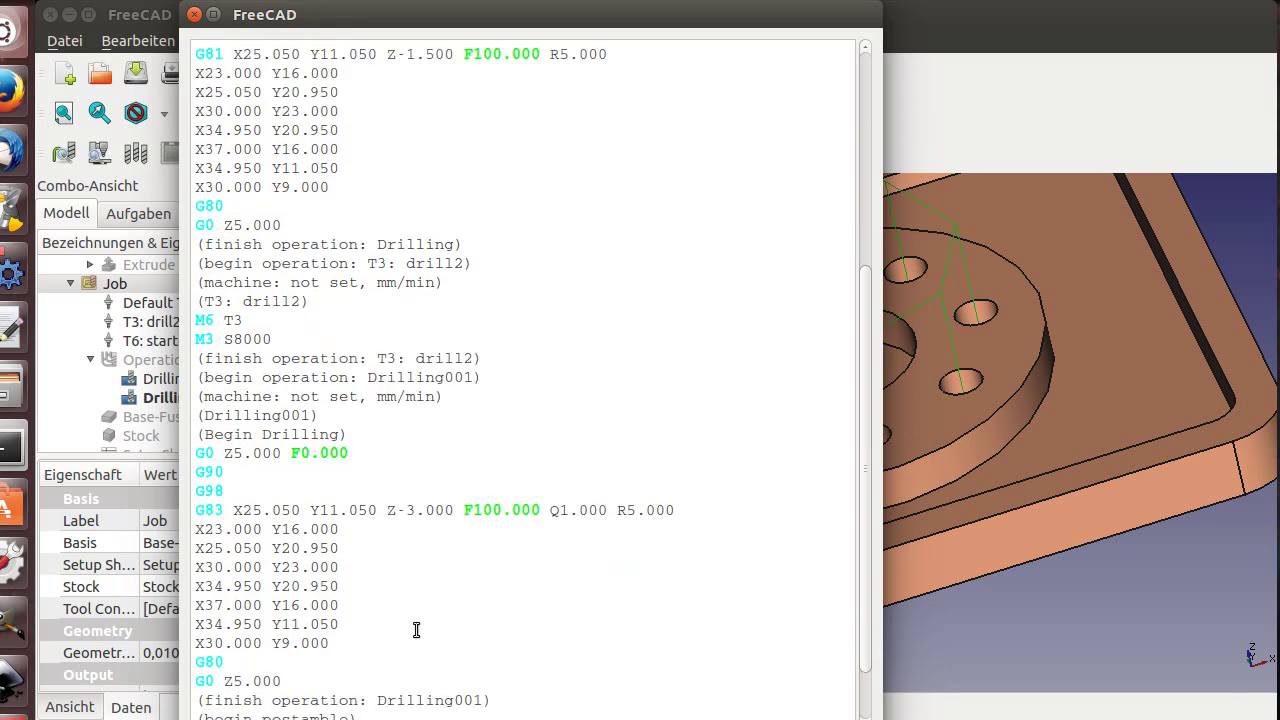
drag(548, 511, 609, 511)
click(597, 597)
drag(549, 511, 609, 511)
click(614, 592)
scroll(575, 615, down, 1)
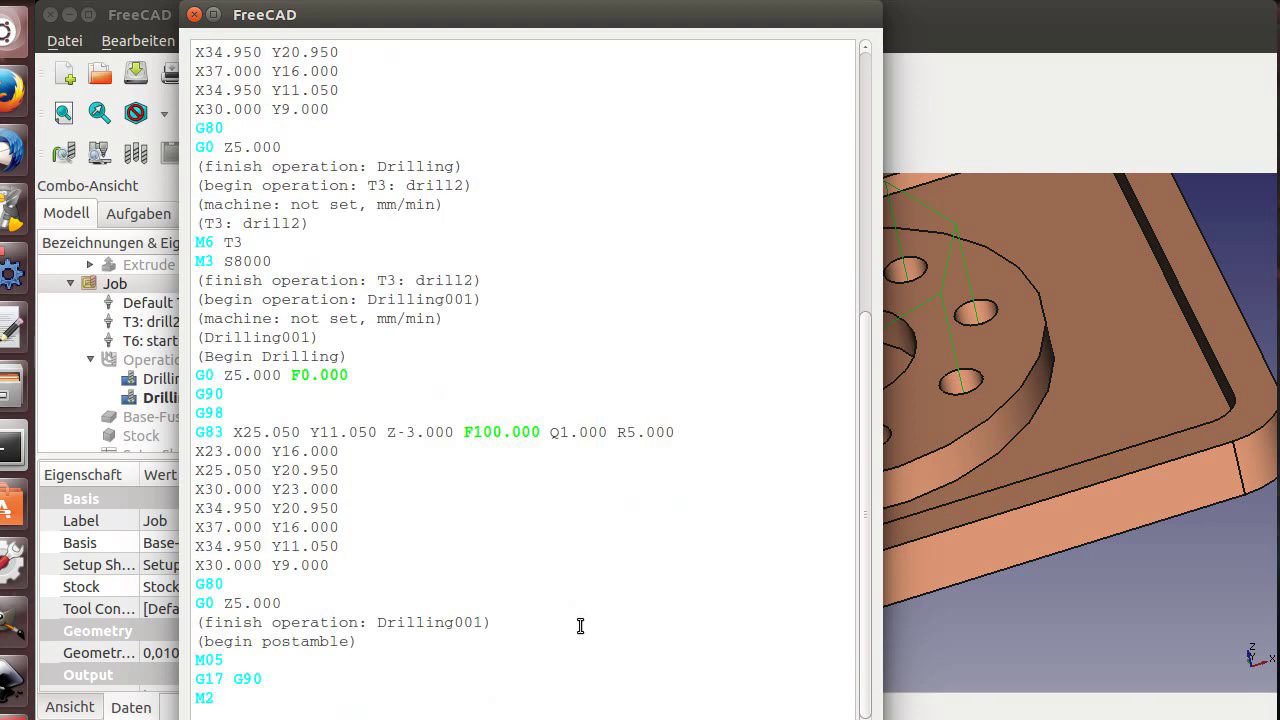
key(Escape)
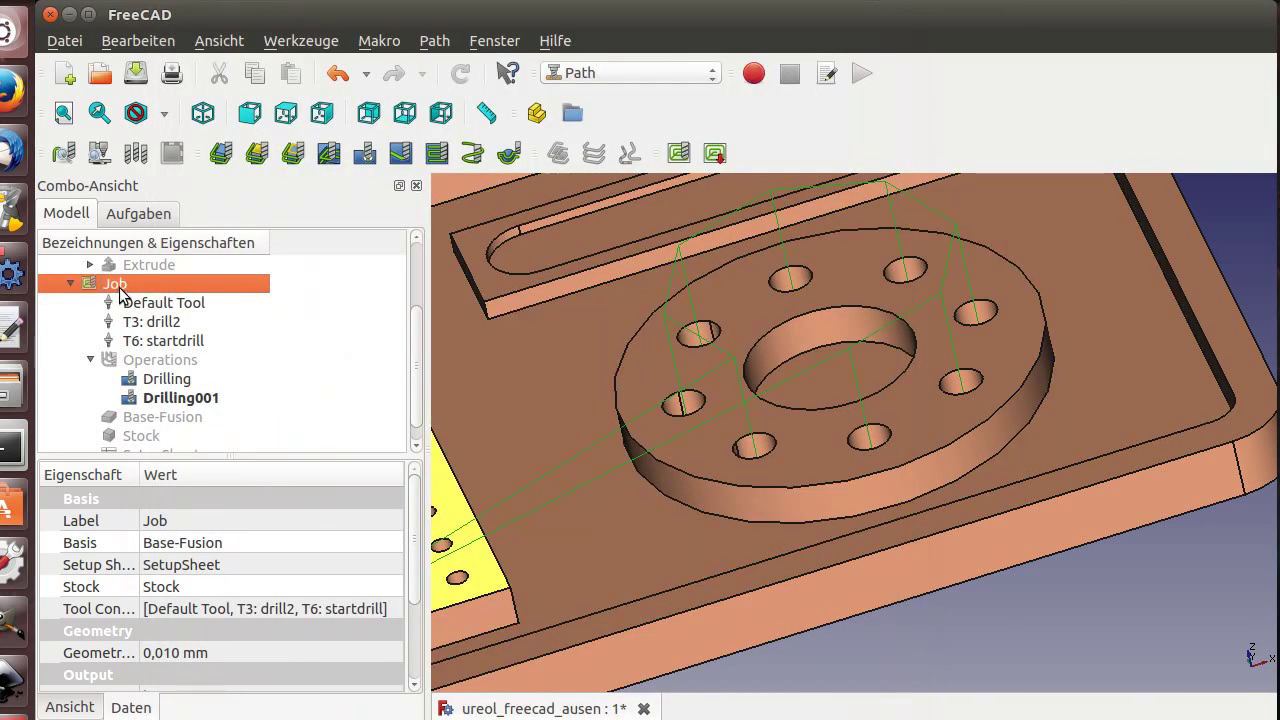
Simulate the Job in Path Simulator with only Drilling001 enabled, Drilling excluded.
click(99, 153)
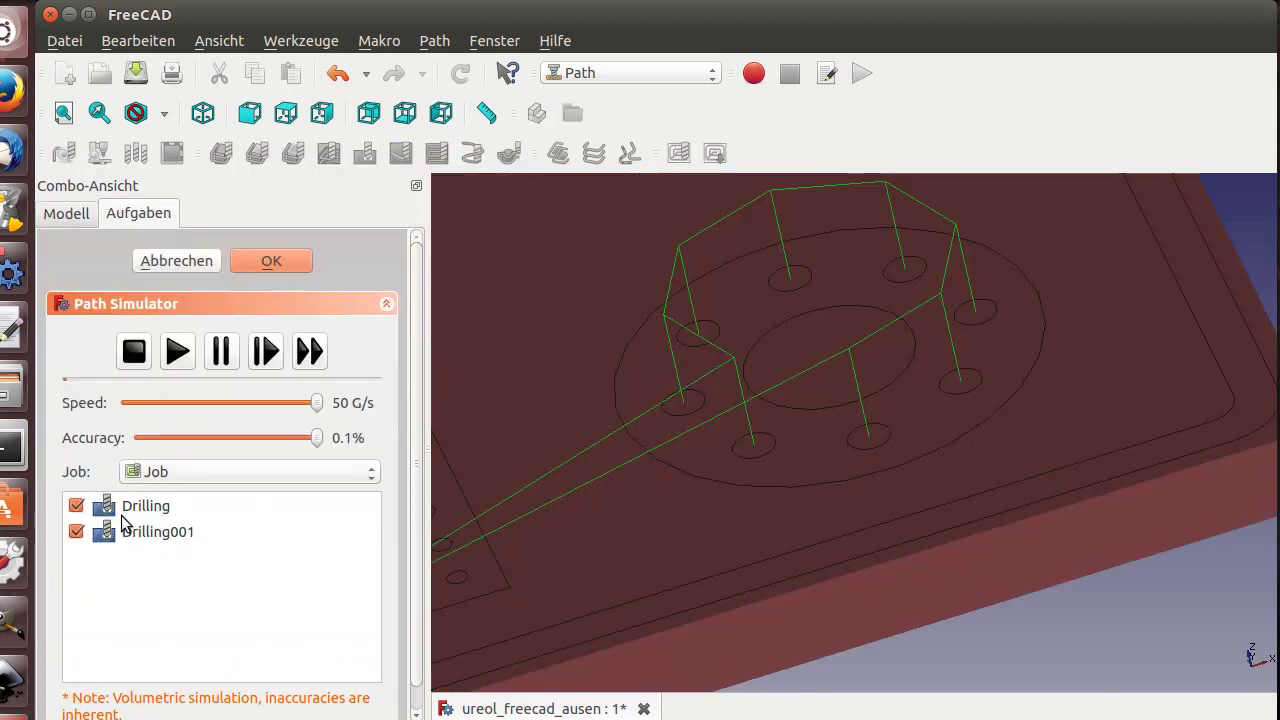
click(76, 505)
click(177, 351)
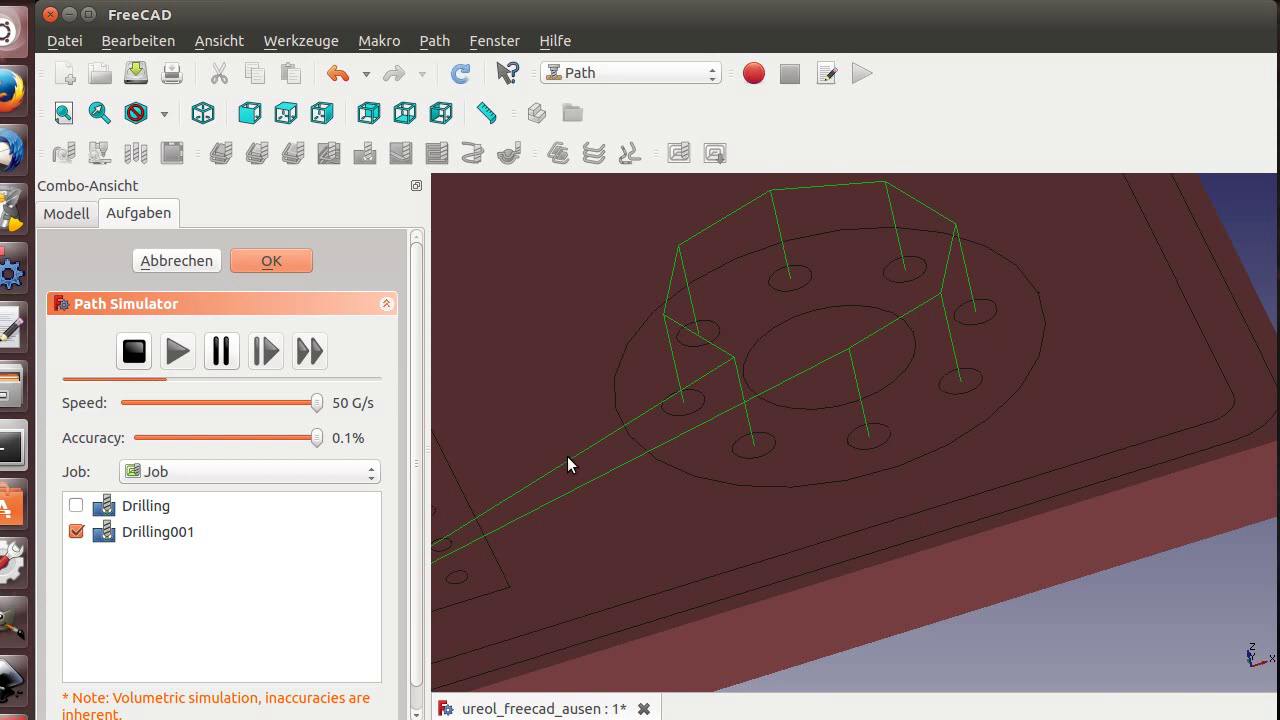